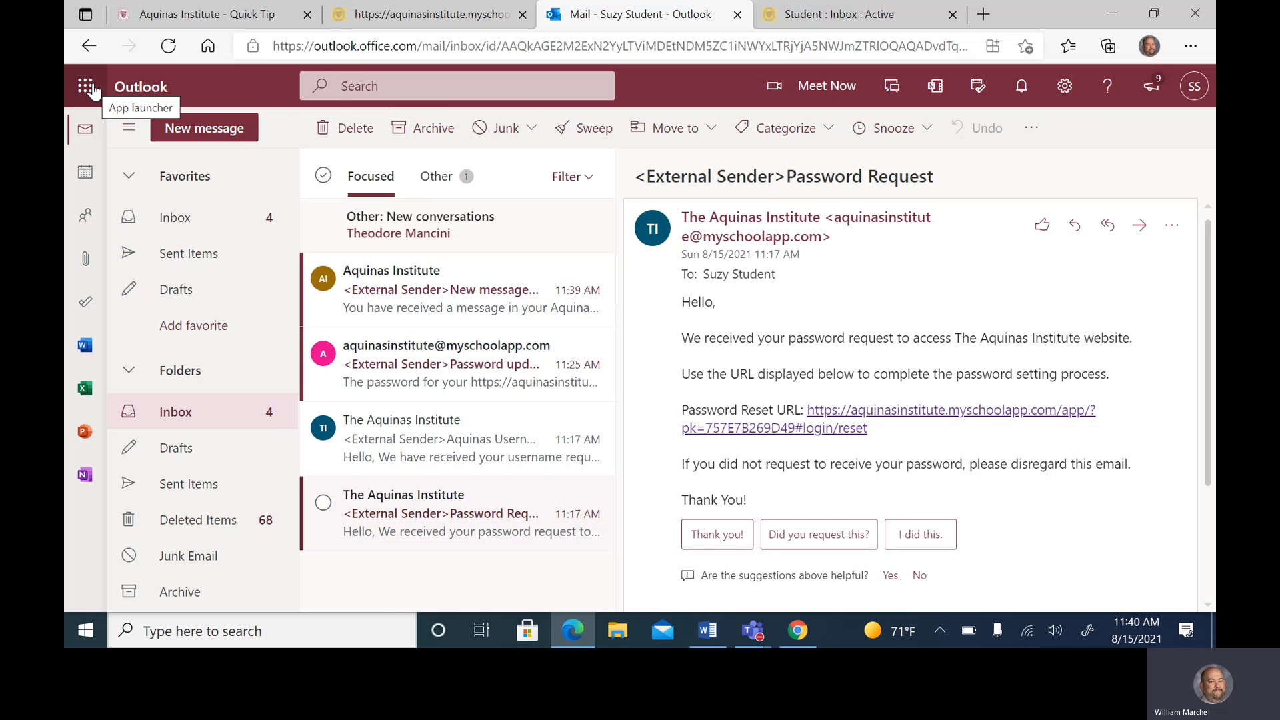
- Switch from Outlook to OneDrive and reload its page to show the My files list
click(94, 90)
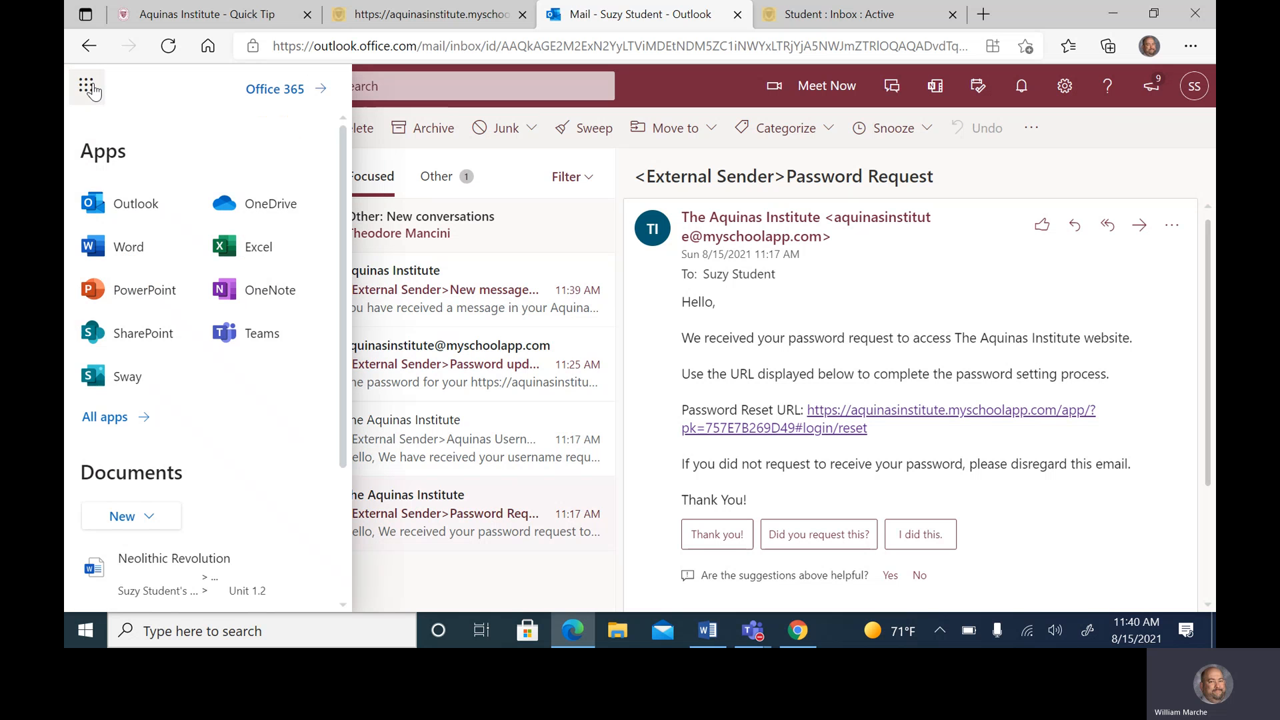
click(270, 205)
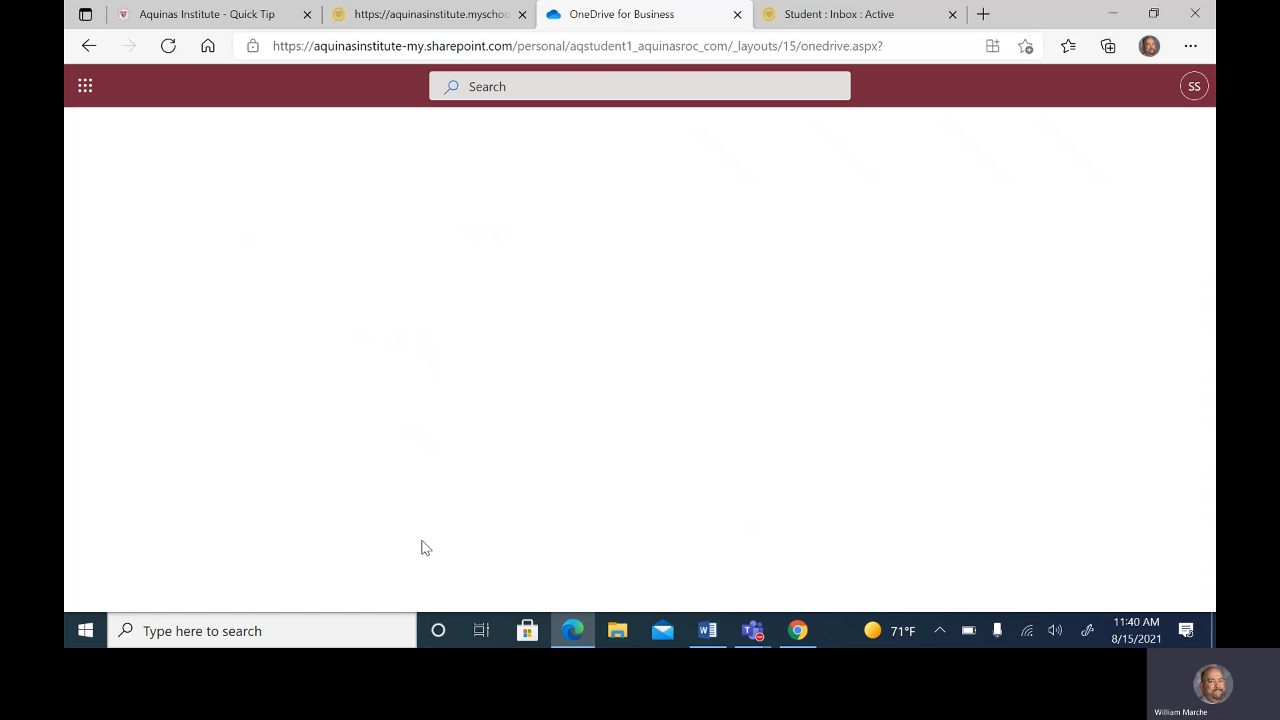
click(167, 47)
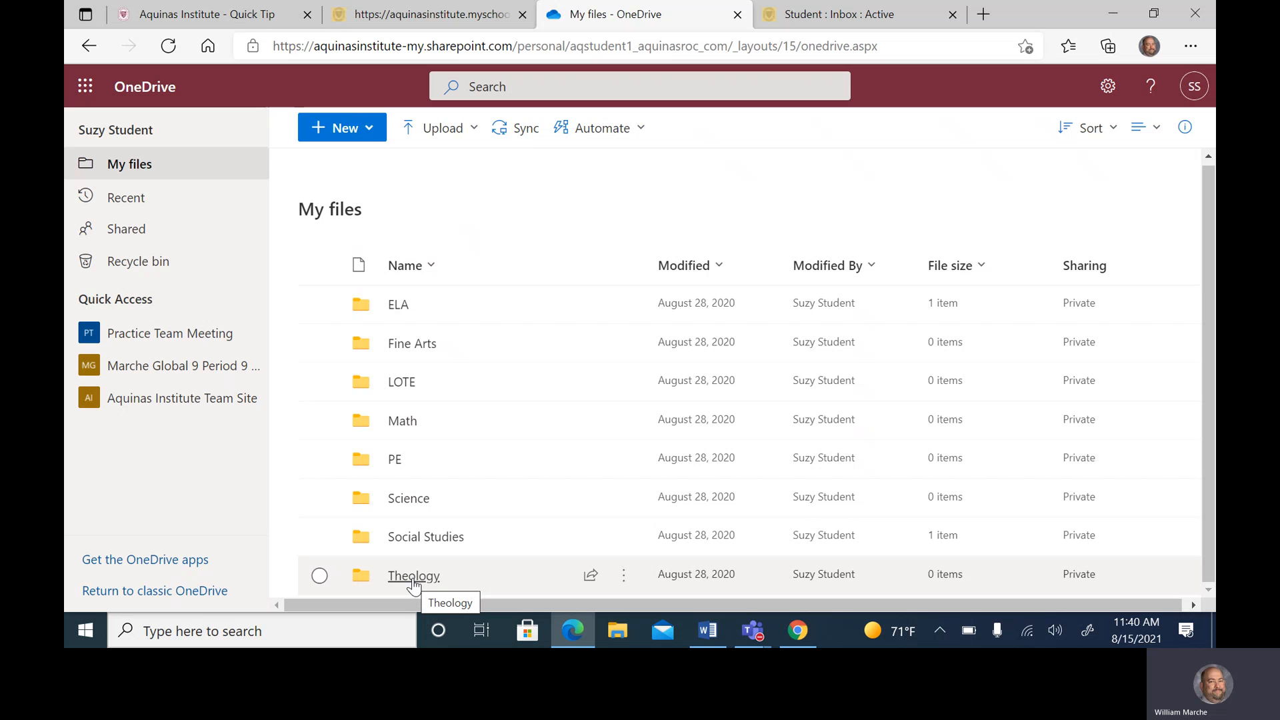
- Create a folder named "ELA 11" inside the ELA folder and return to My files
click(394, 310)
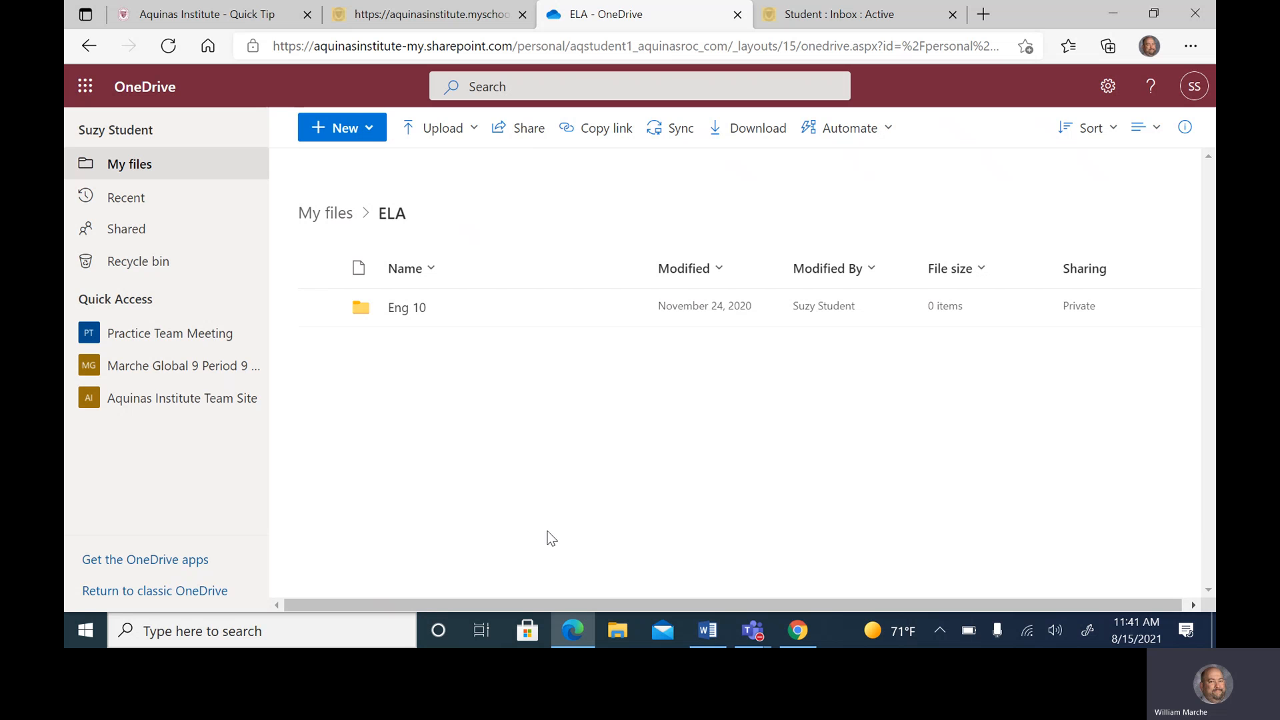
drag(552, 539, 461, 238)
click(563, 439)
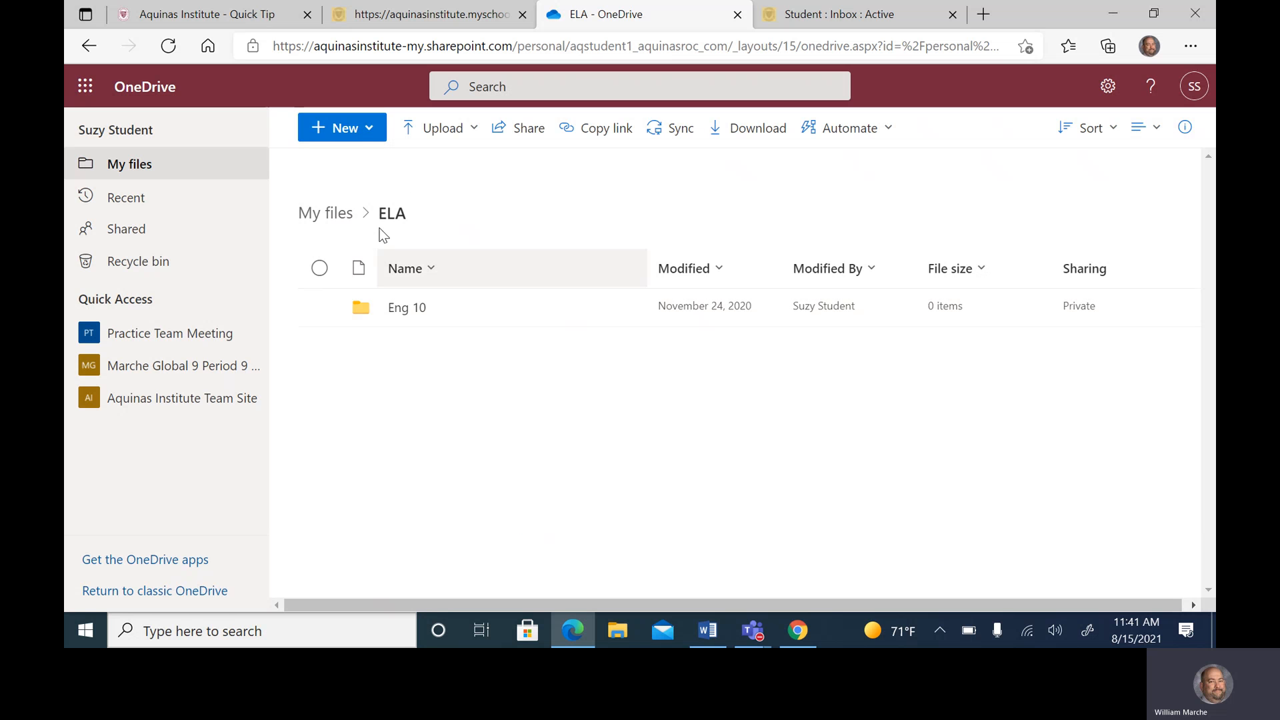
click(363, 136)
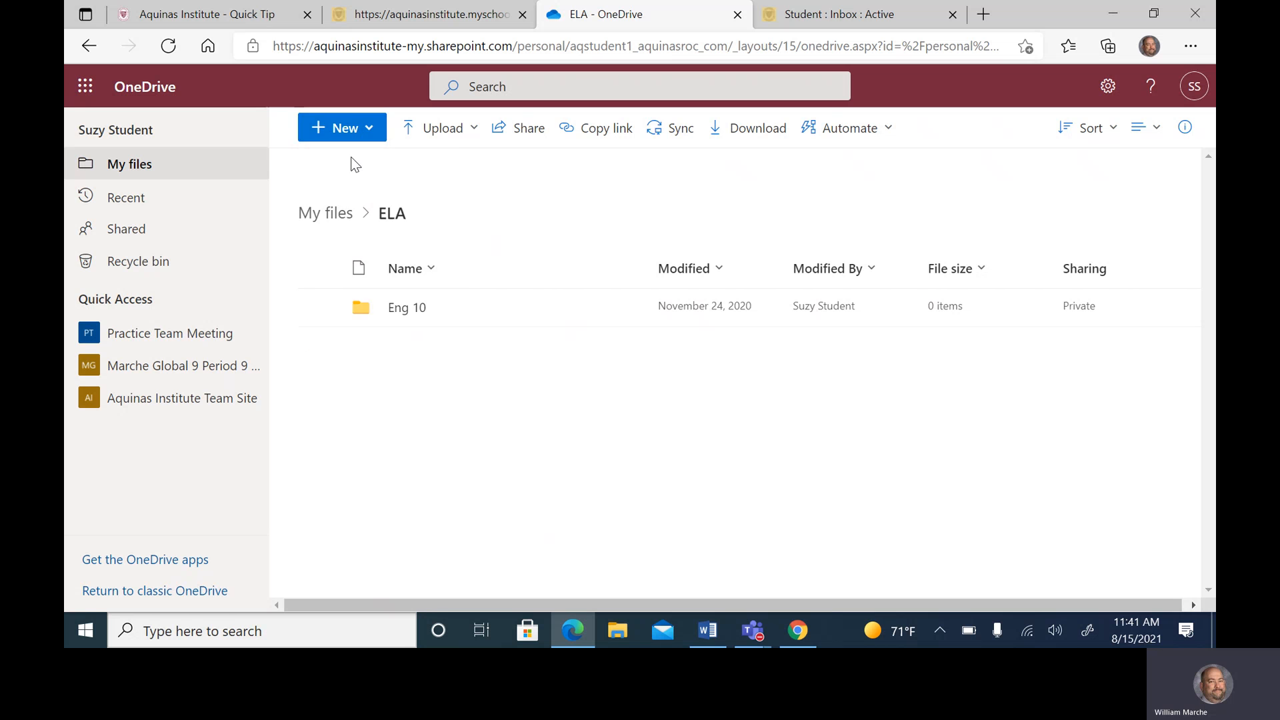
click(352, 164)
text(ELA 11)
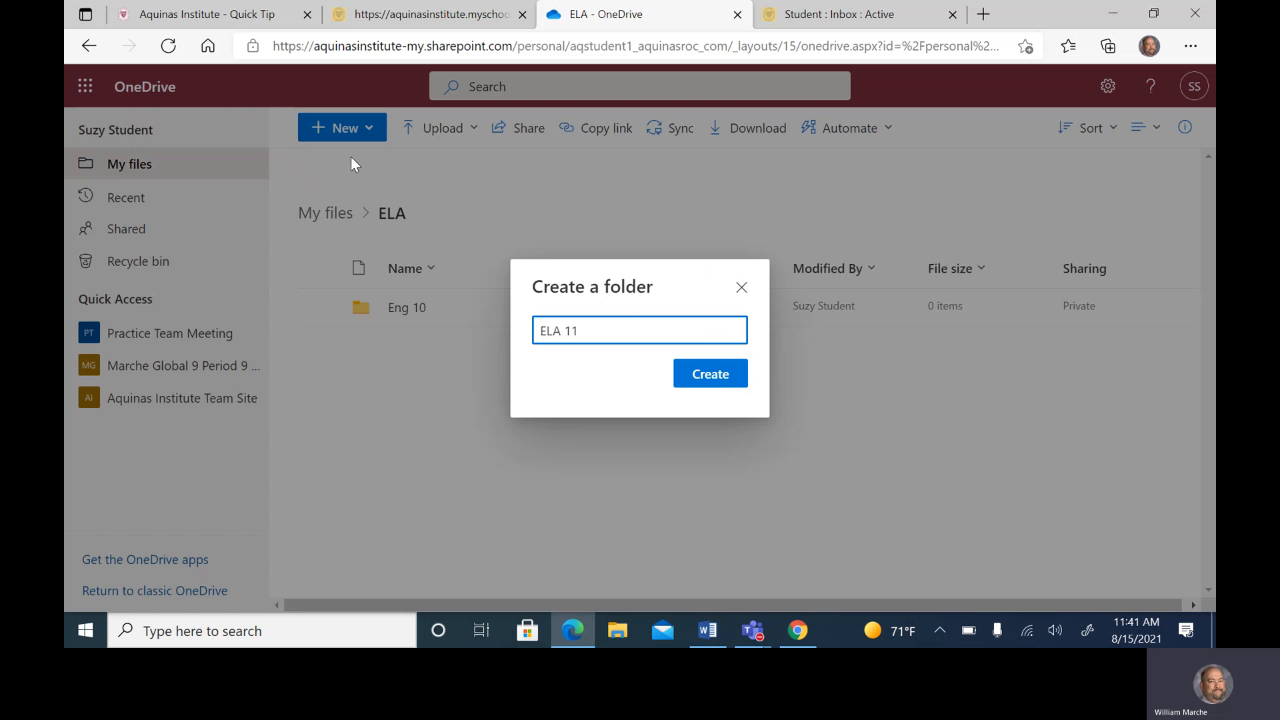
click(724, 390)
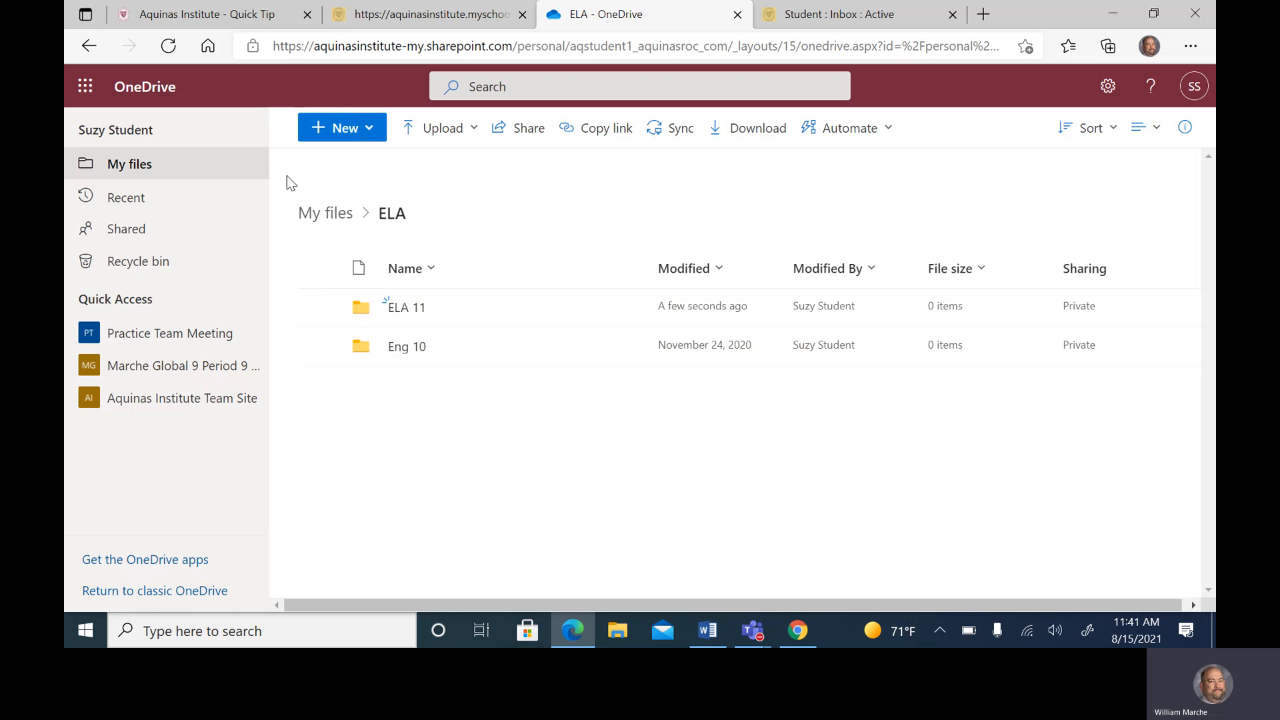
click(328, 215)
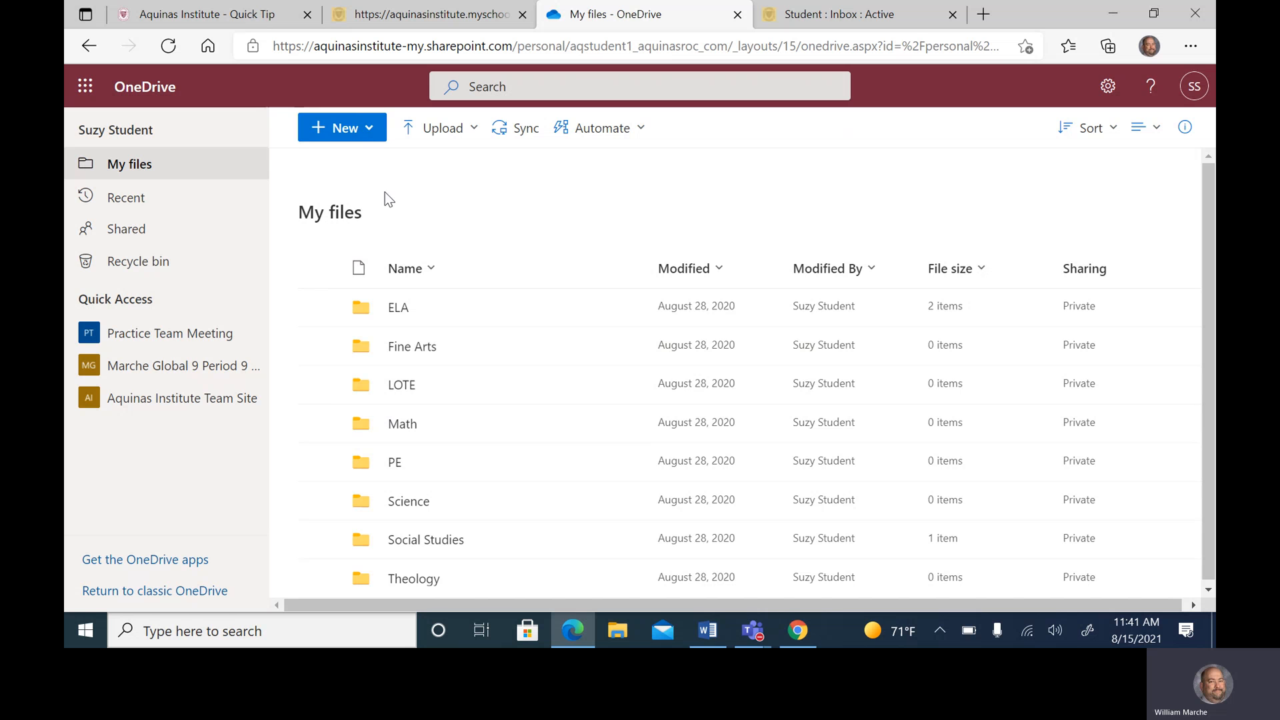
click(372, 130)
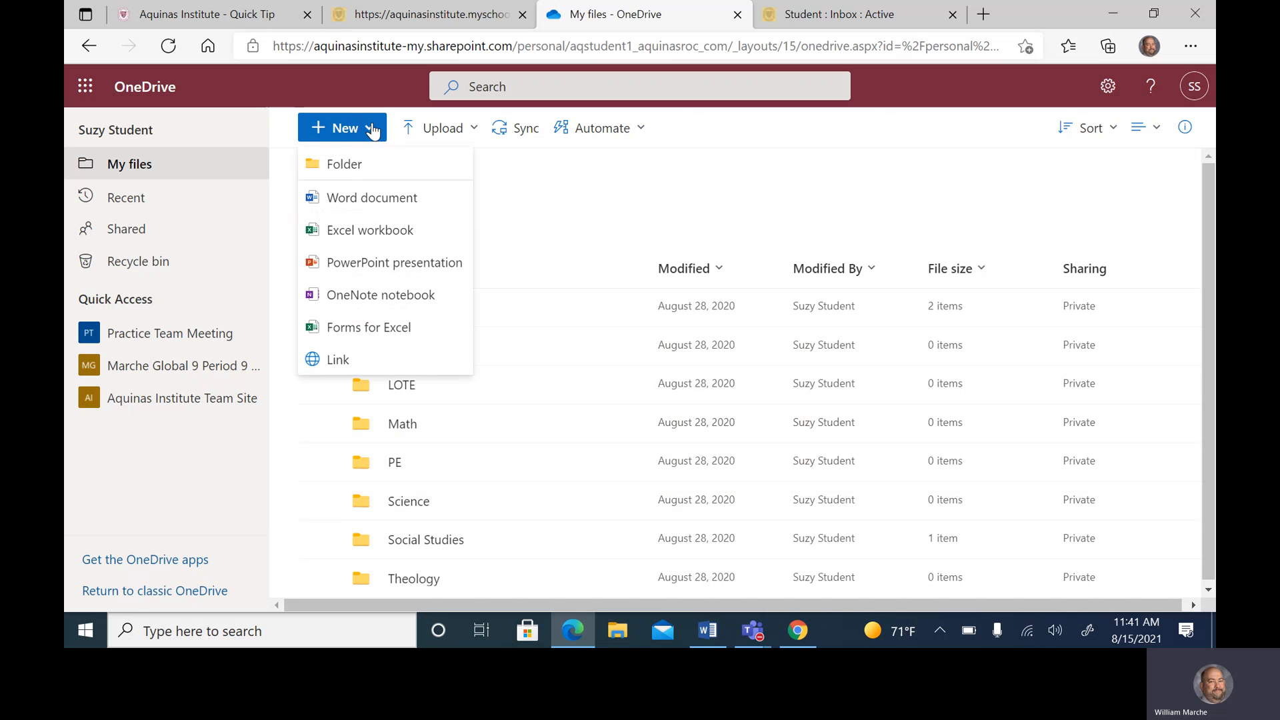
click(357, 167)
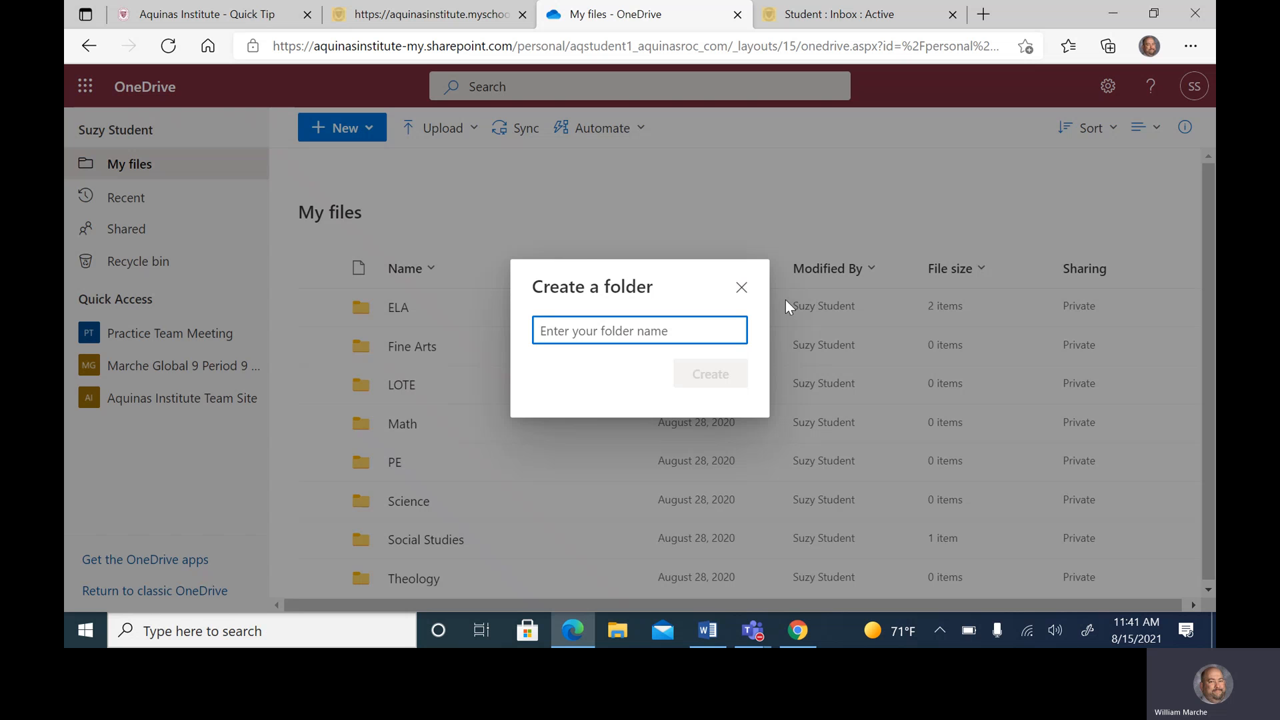
click(740, 286)
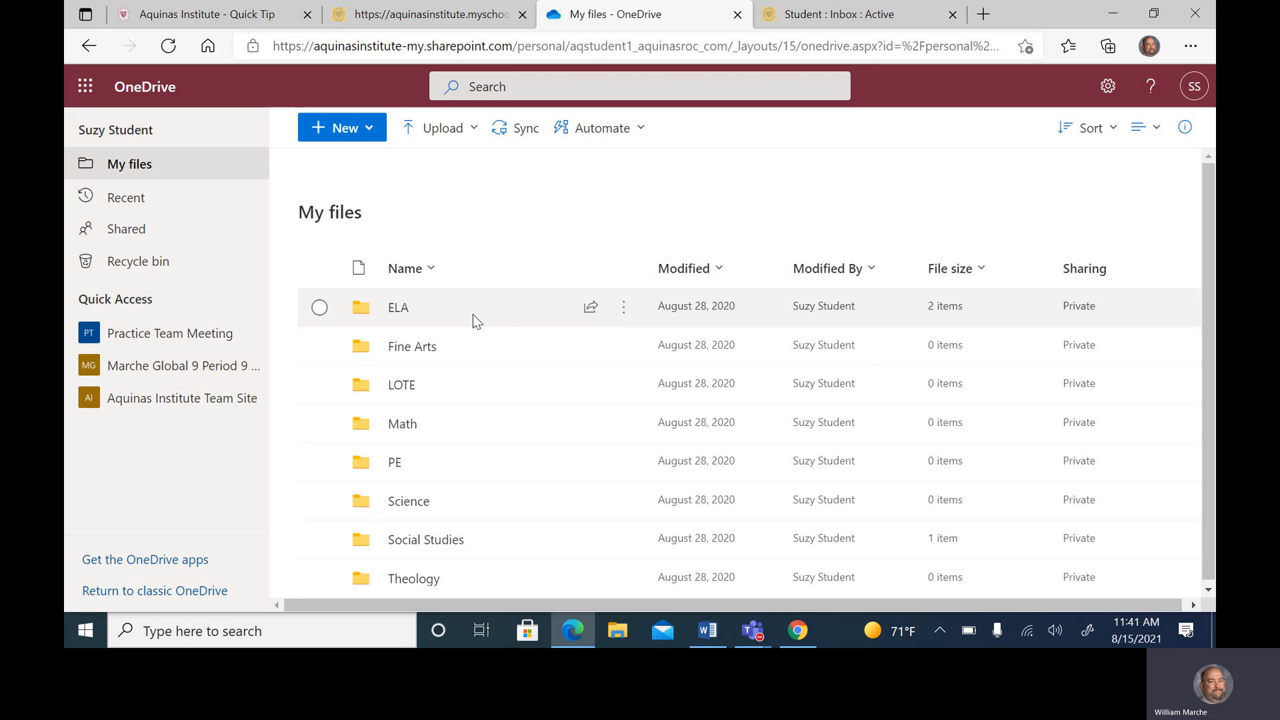
- Create a folder named "USHG" inside the Social Studies folder
click(430, 540)
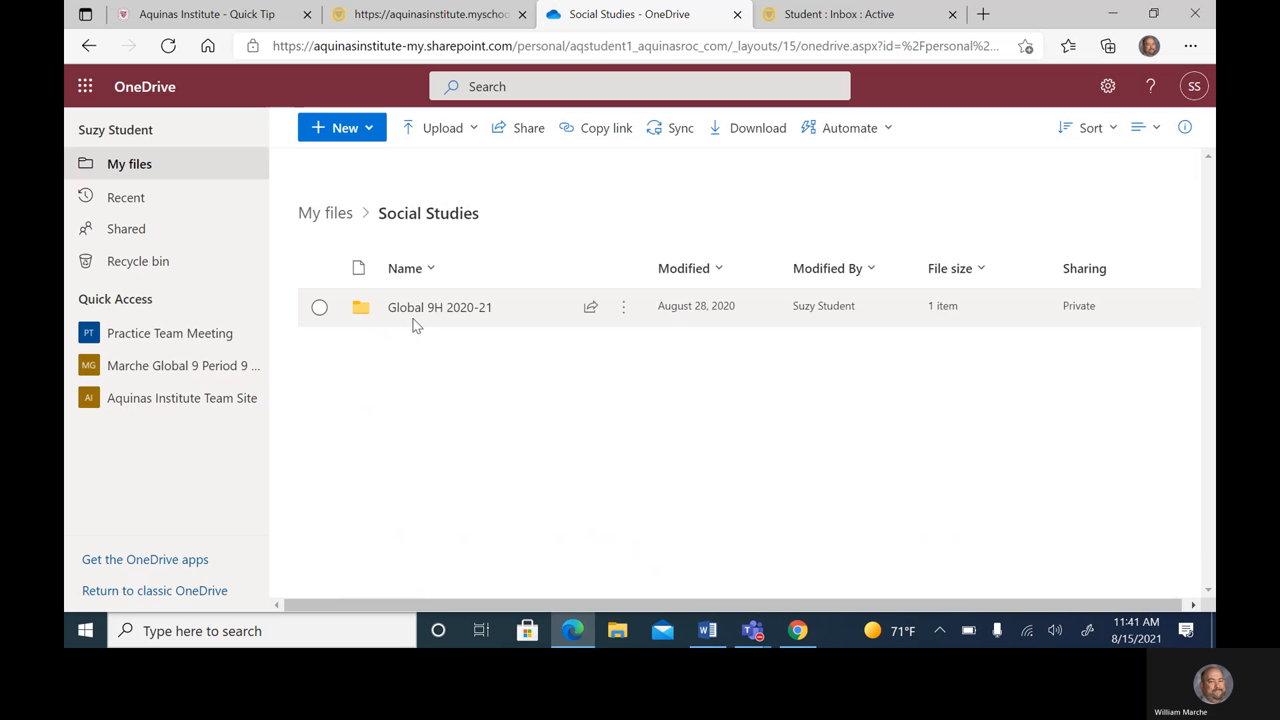
click(368, 133)
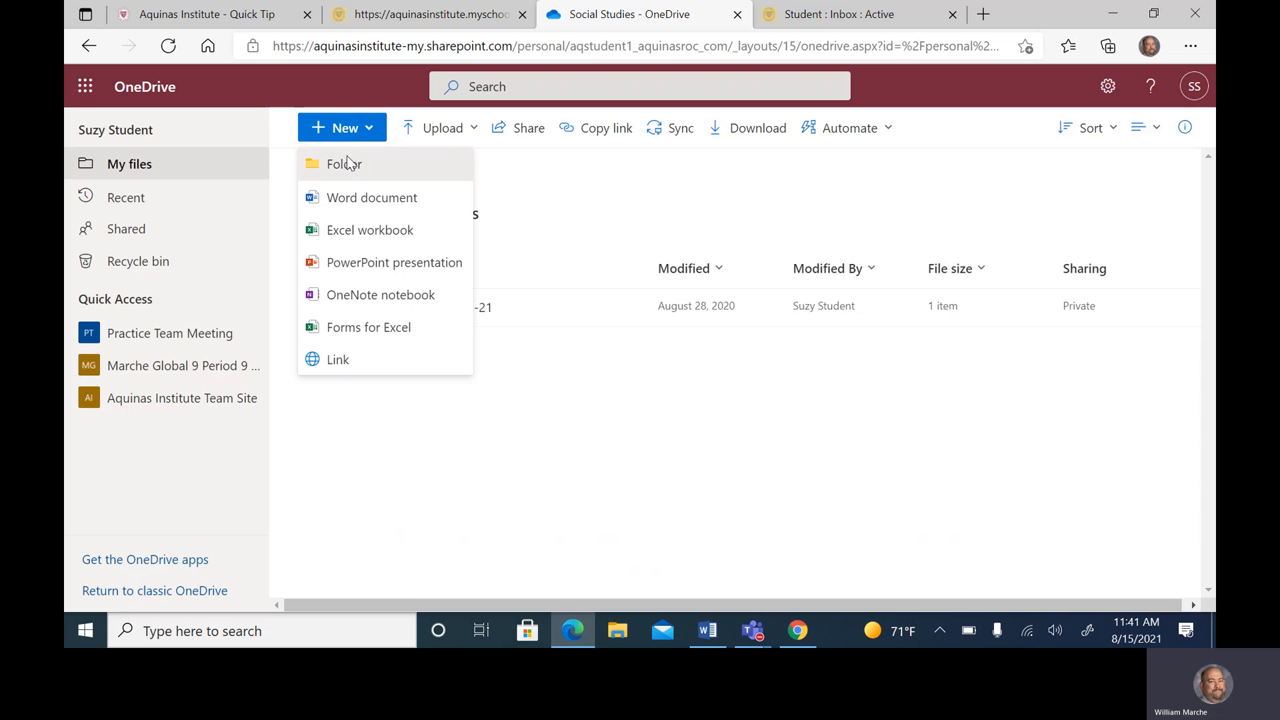
click(344, 164)
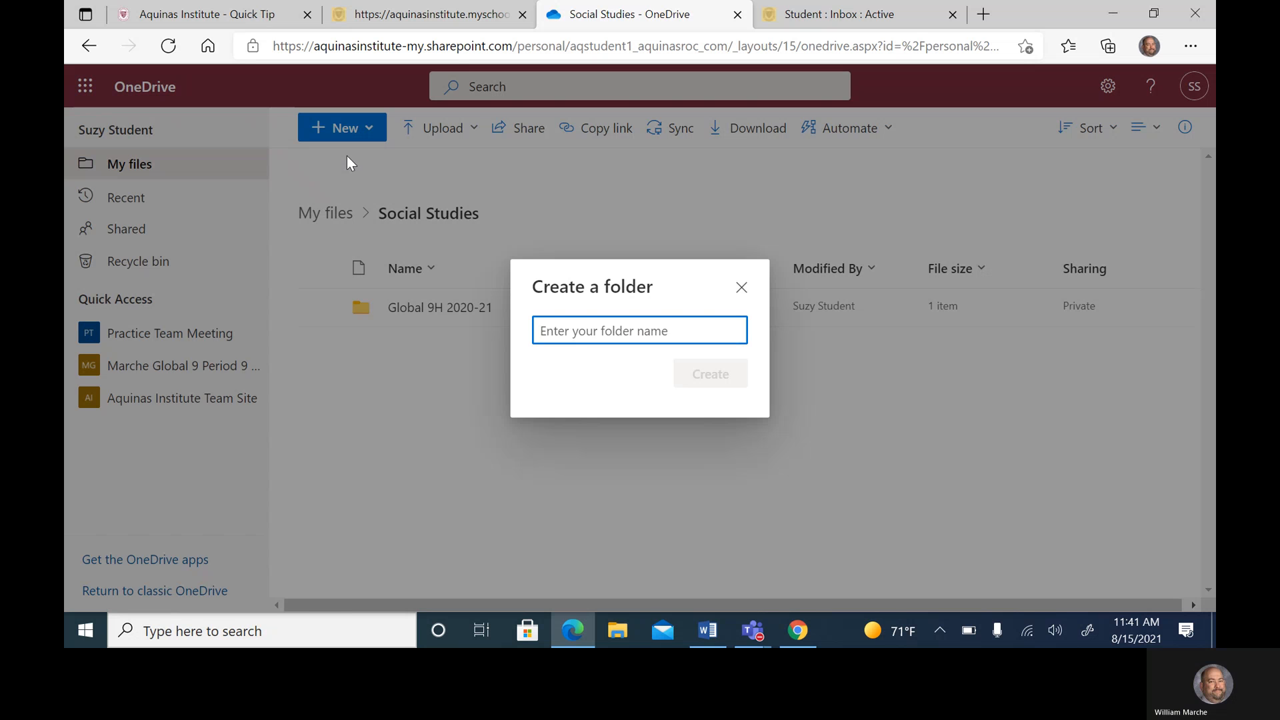
text(USHG)
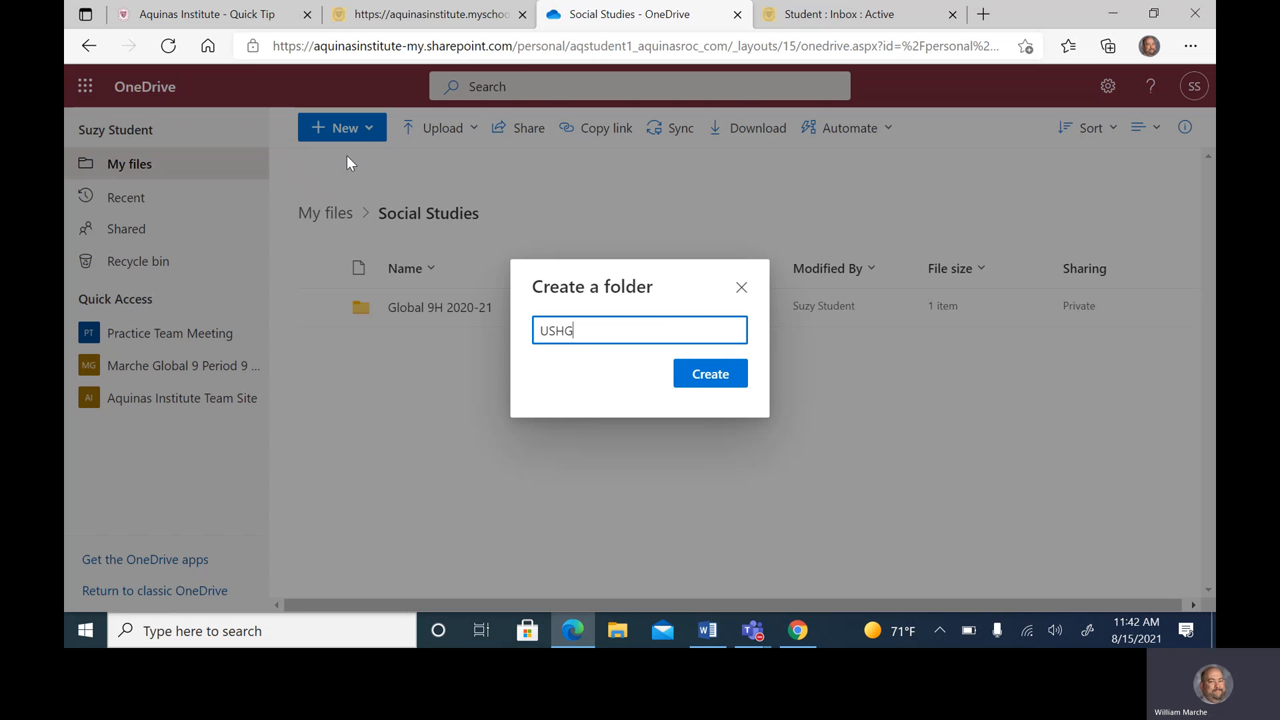
click(699, 379)
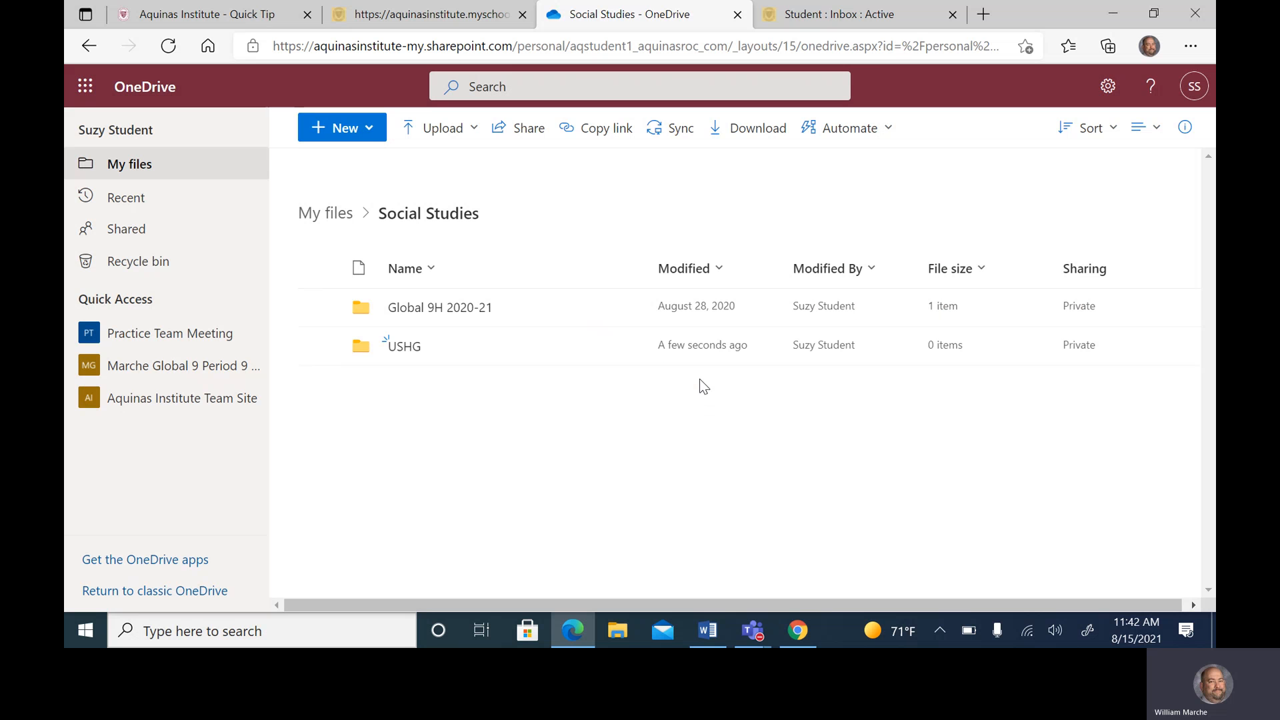
- Create a new Word document inside the ELA 11 subfolder of the ELA folder
click(325, 211)
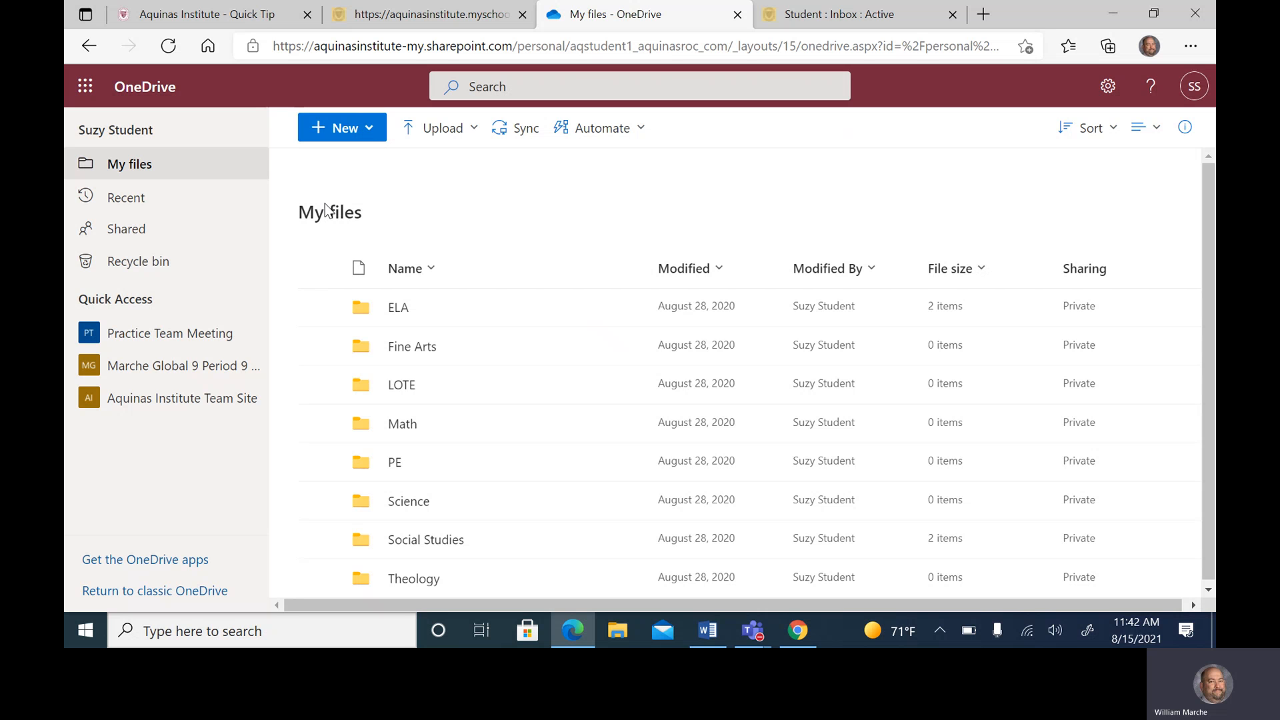
click(396, 308)
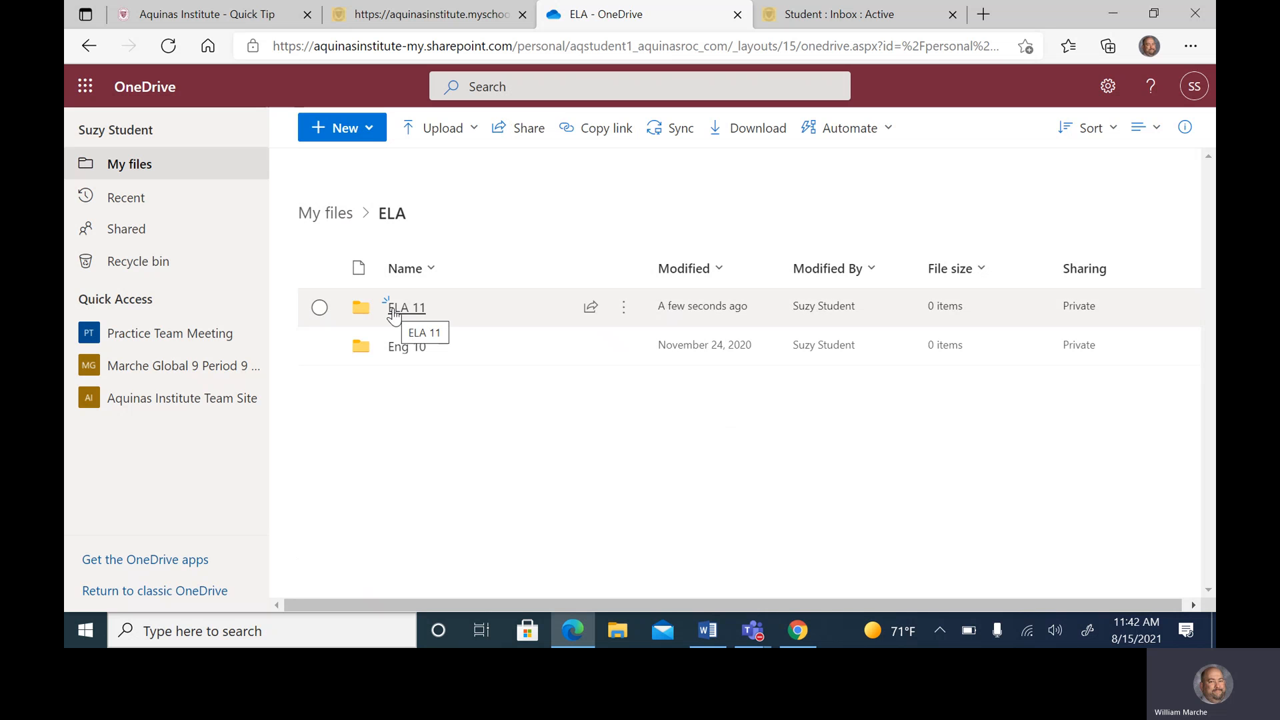
click(404, 308)
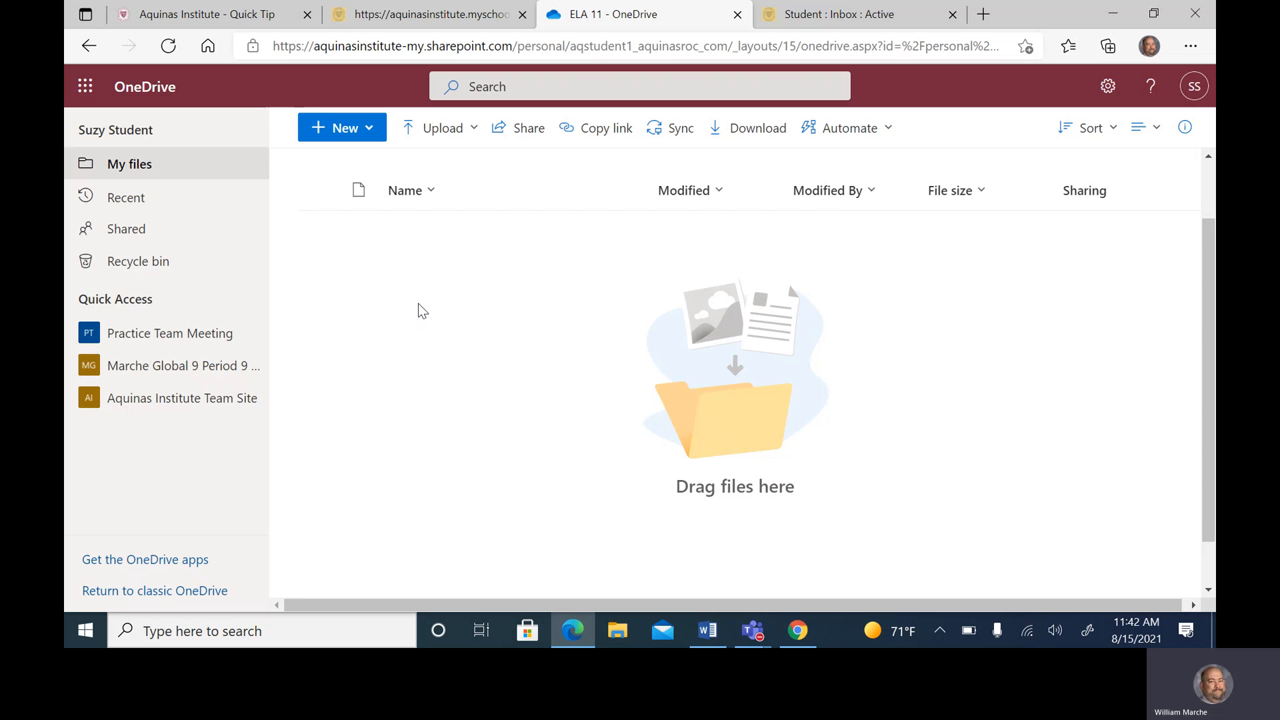
click(370, 131)
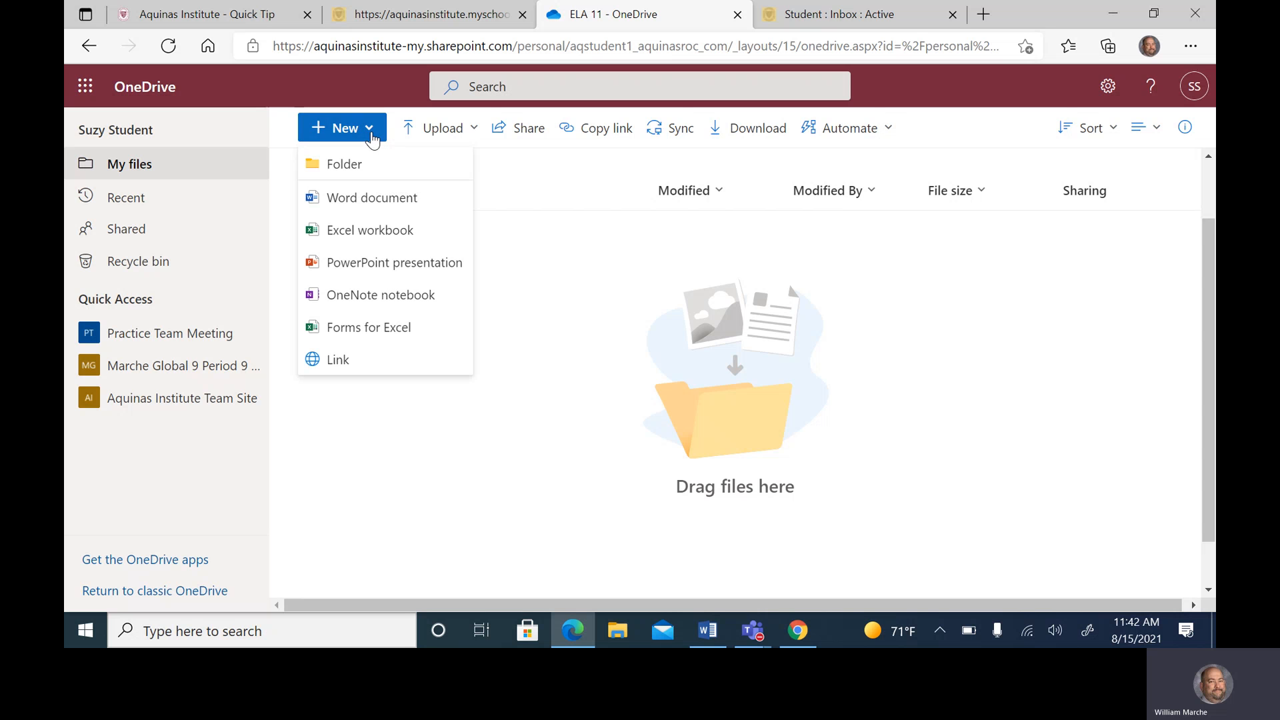
click(375, 198)
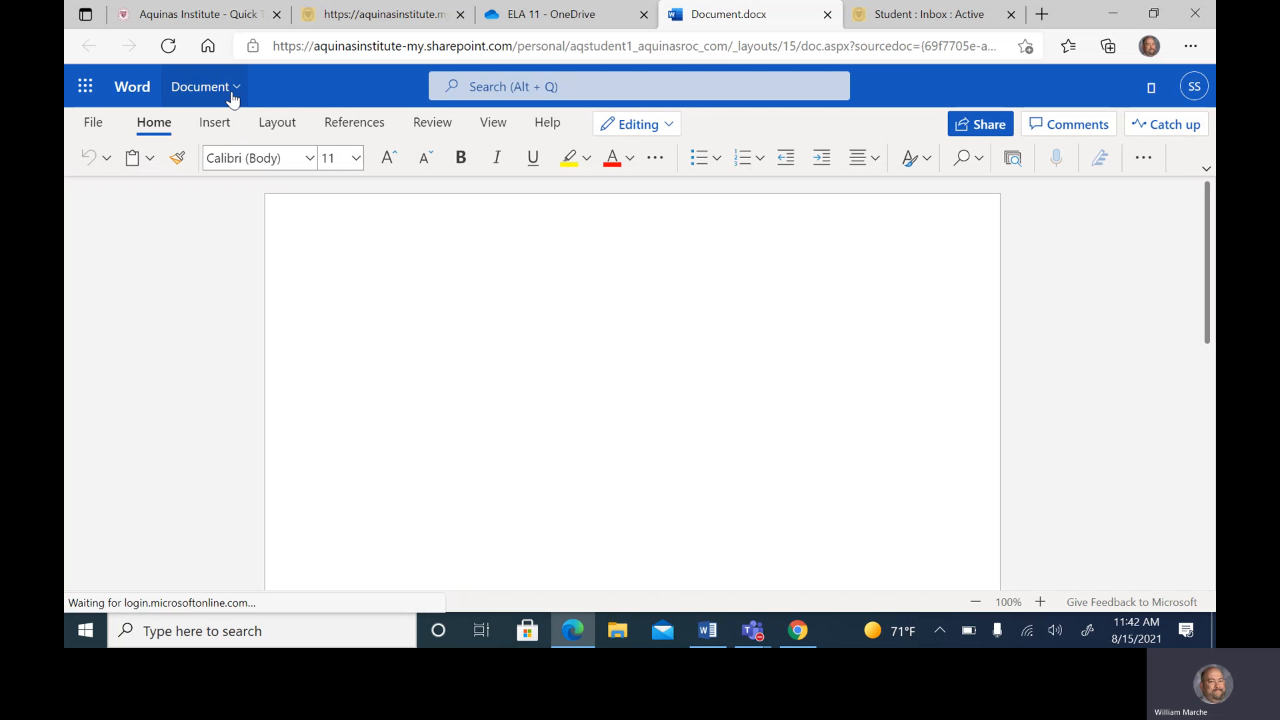
- Rename the new Word document as "Summer Reading Paper 2021"
click(233, 98)
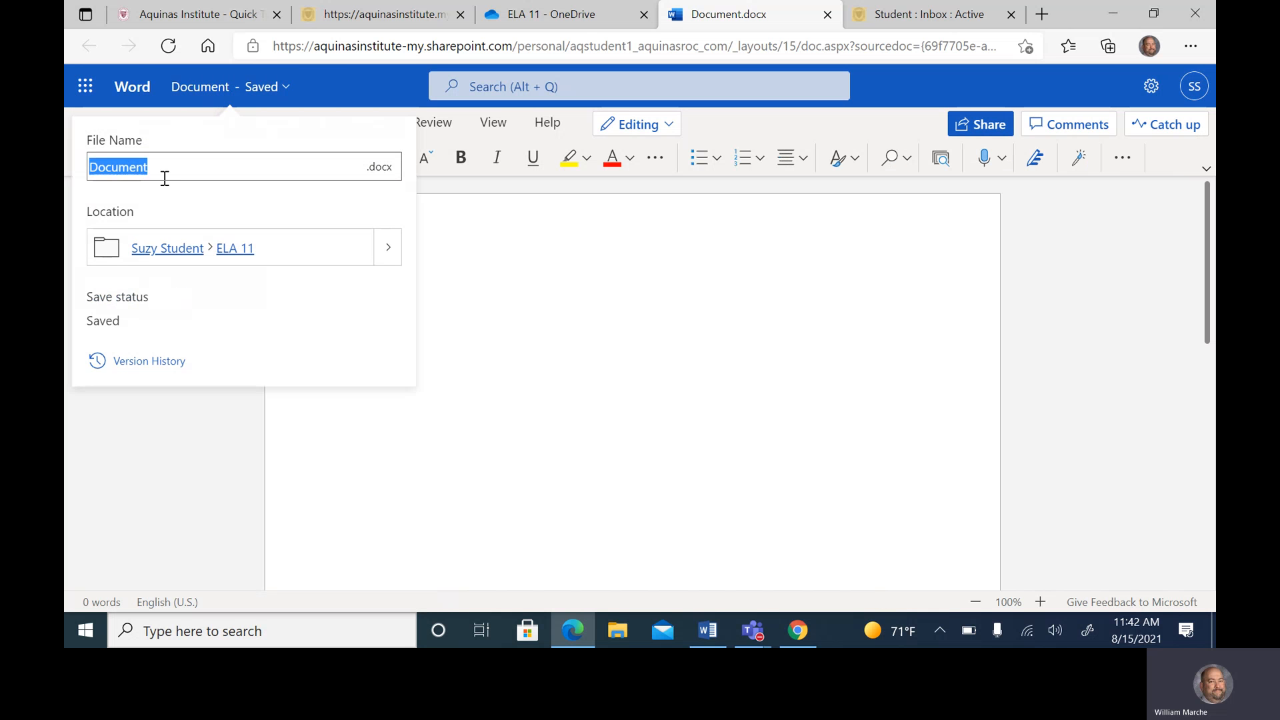
text(Paaper)
key(BackSpace)
key(BackSpace)
key(BackSpace)
key(BackSpace)
key(BackSpace)
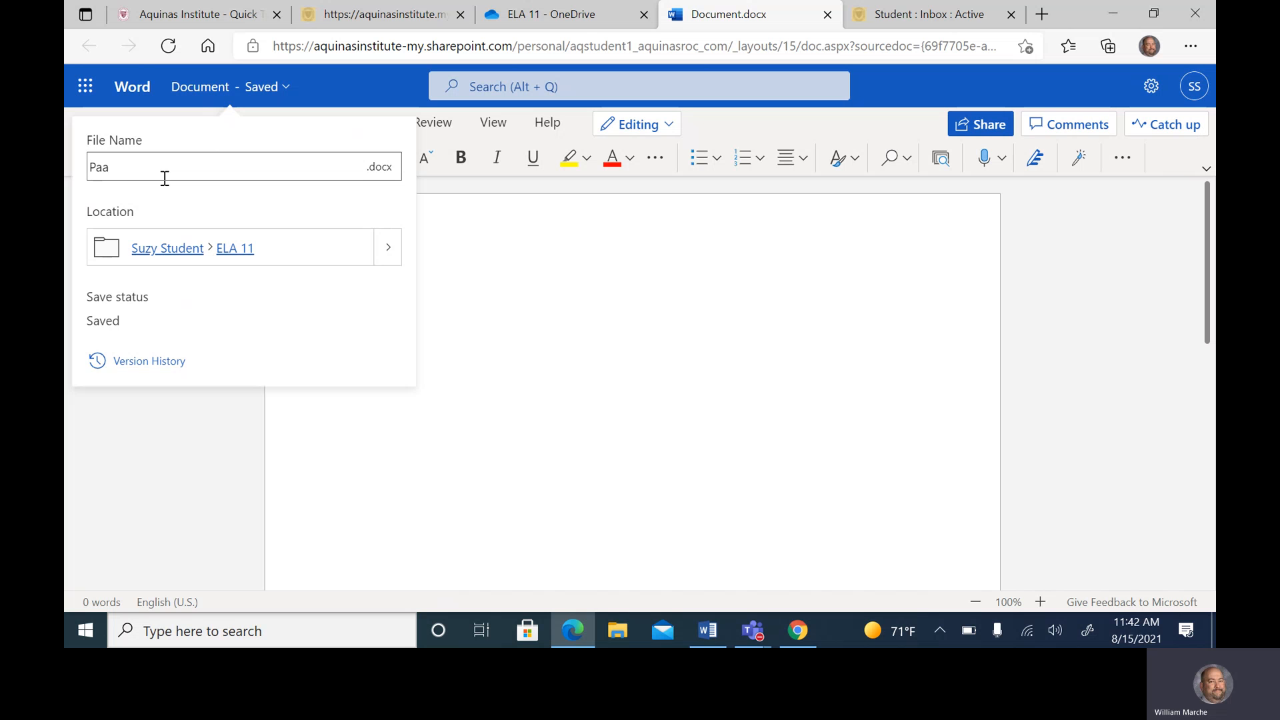
key(BackSpace)
text(Summer Reading Papa)
key(BackSpace)
key(BackSpace)
text(per 2021)
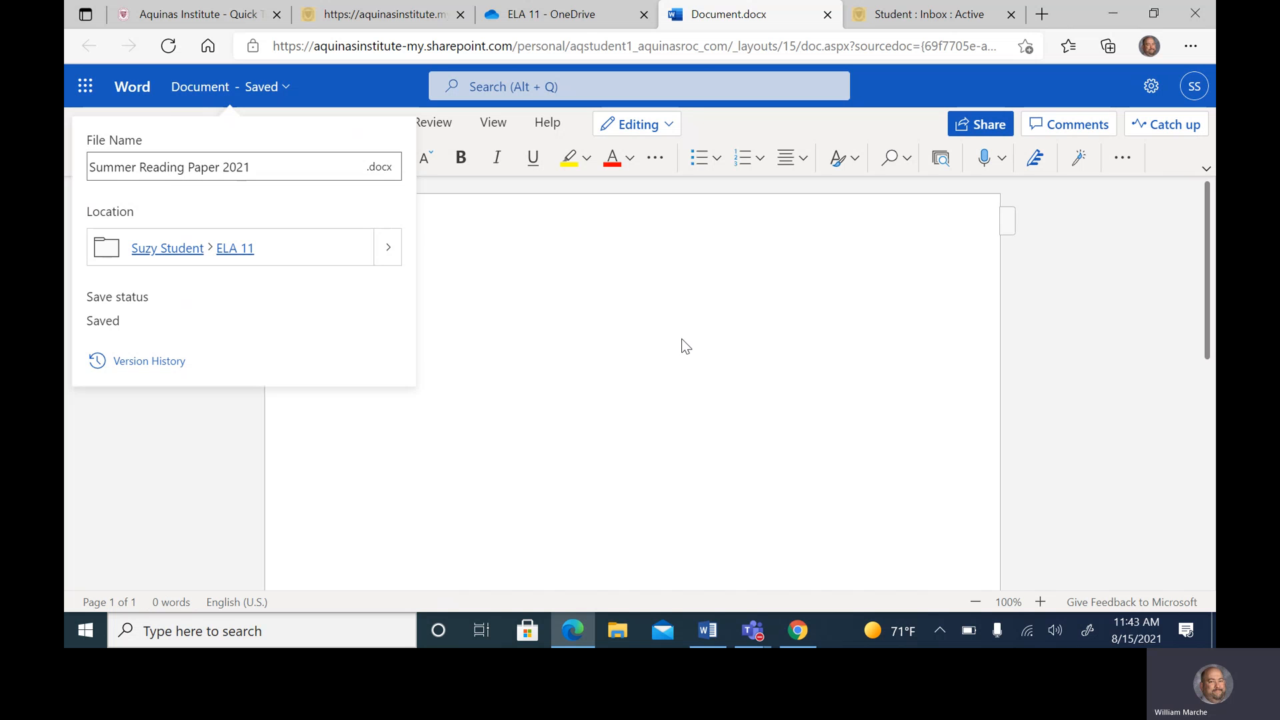
- Write "New paper" as the first line of the document body and start a new line
click(634, 360)
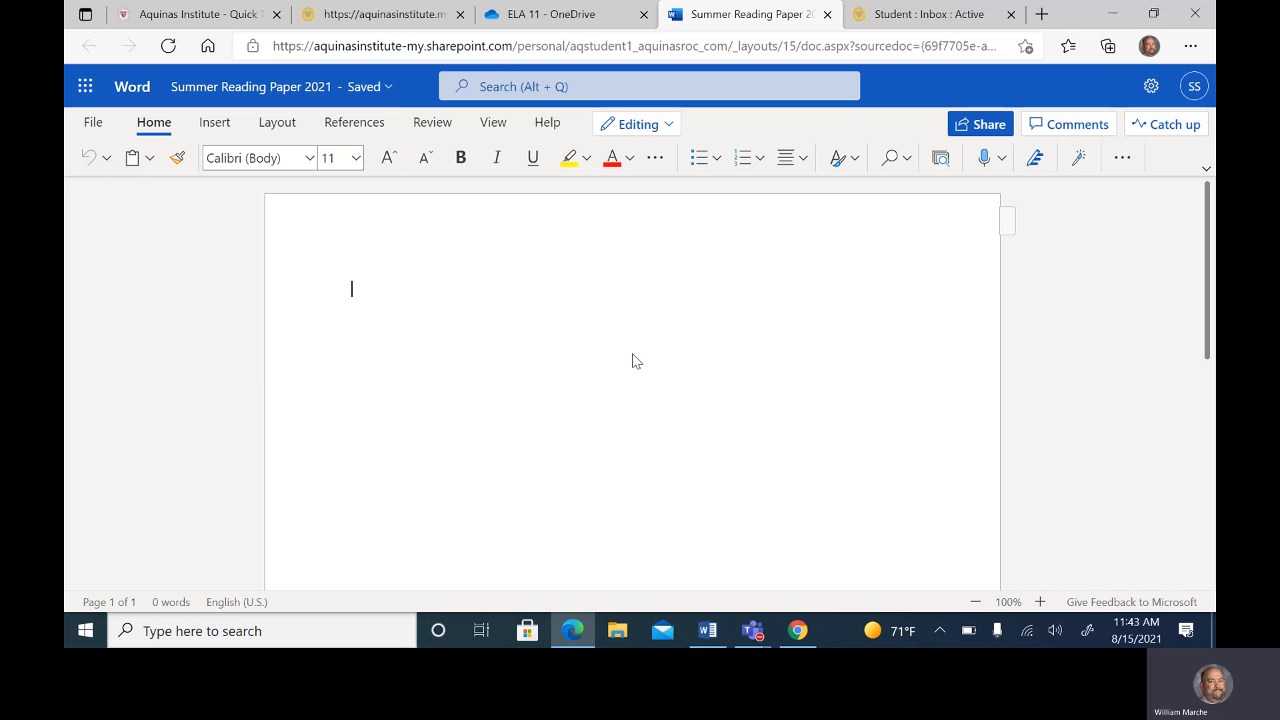
text(New paper)
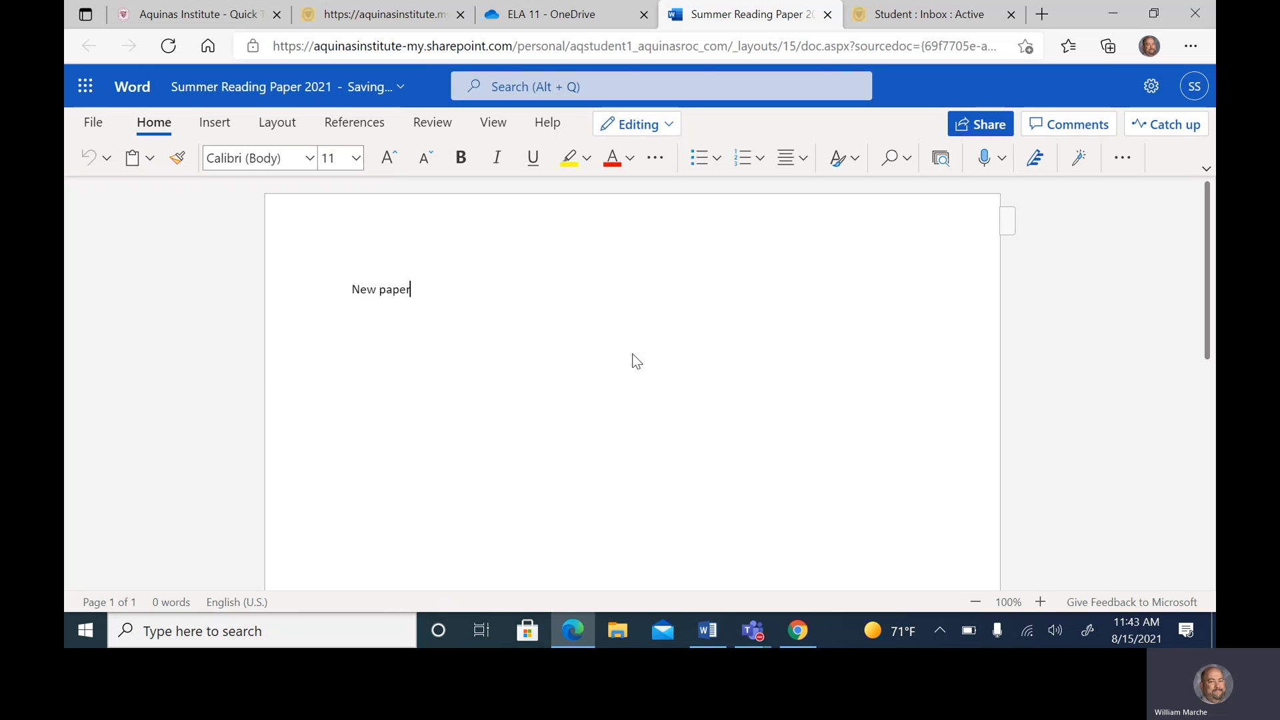
key(Return)
- Share the document by sending an editable link to the teacher's account with the message "can you catch up up", and close the sharing dialog
click(962, 120)
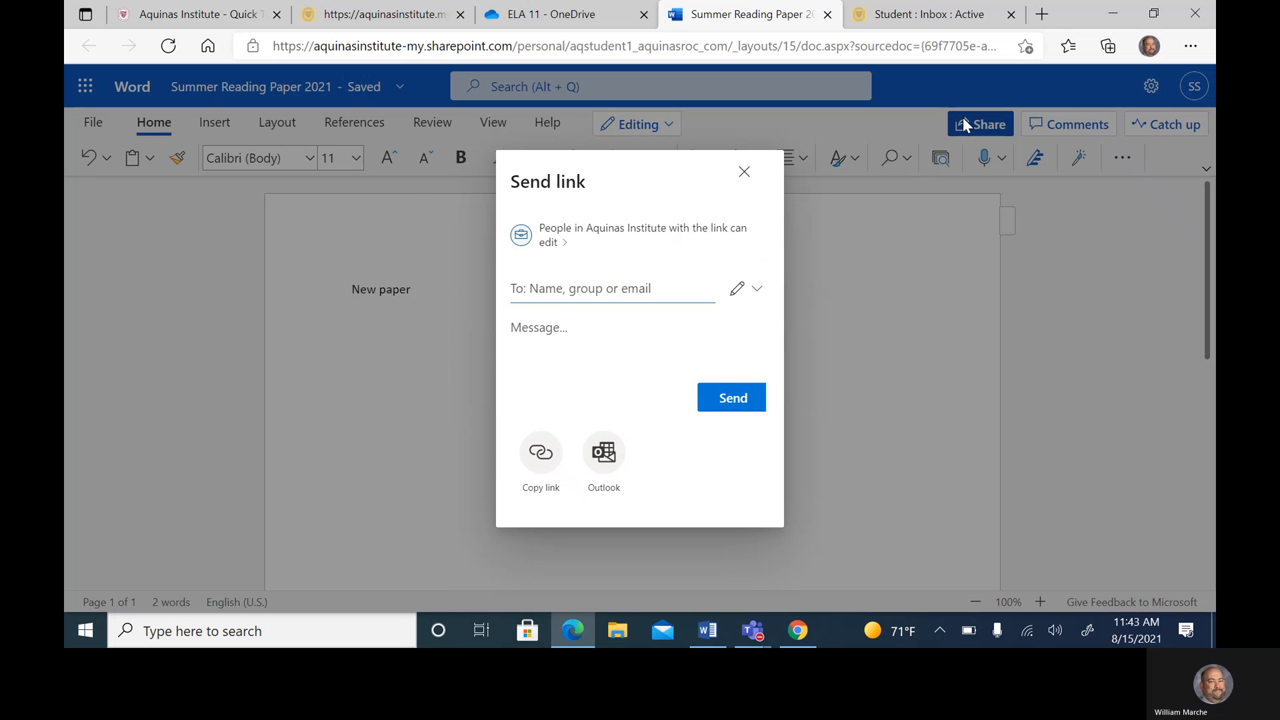
click(556, 295)
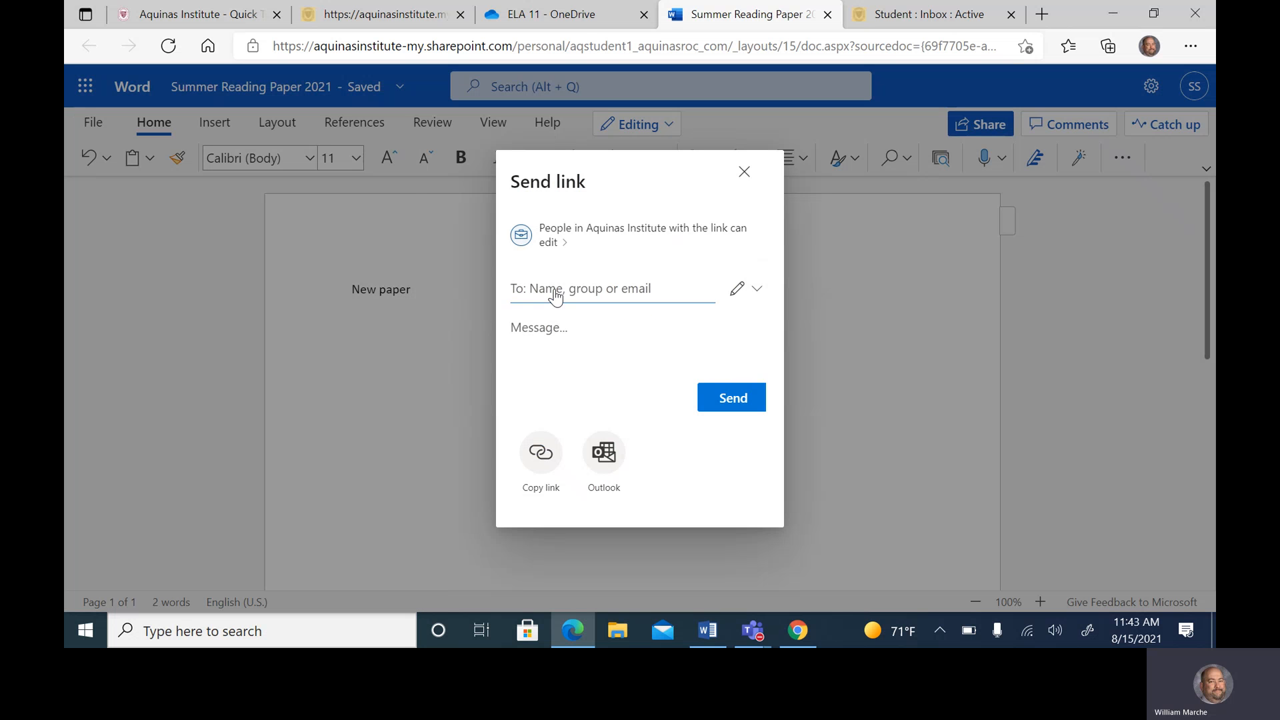
text(marche)
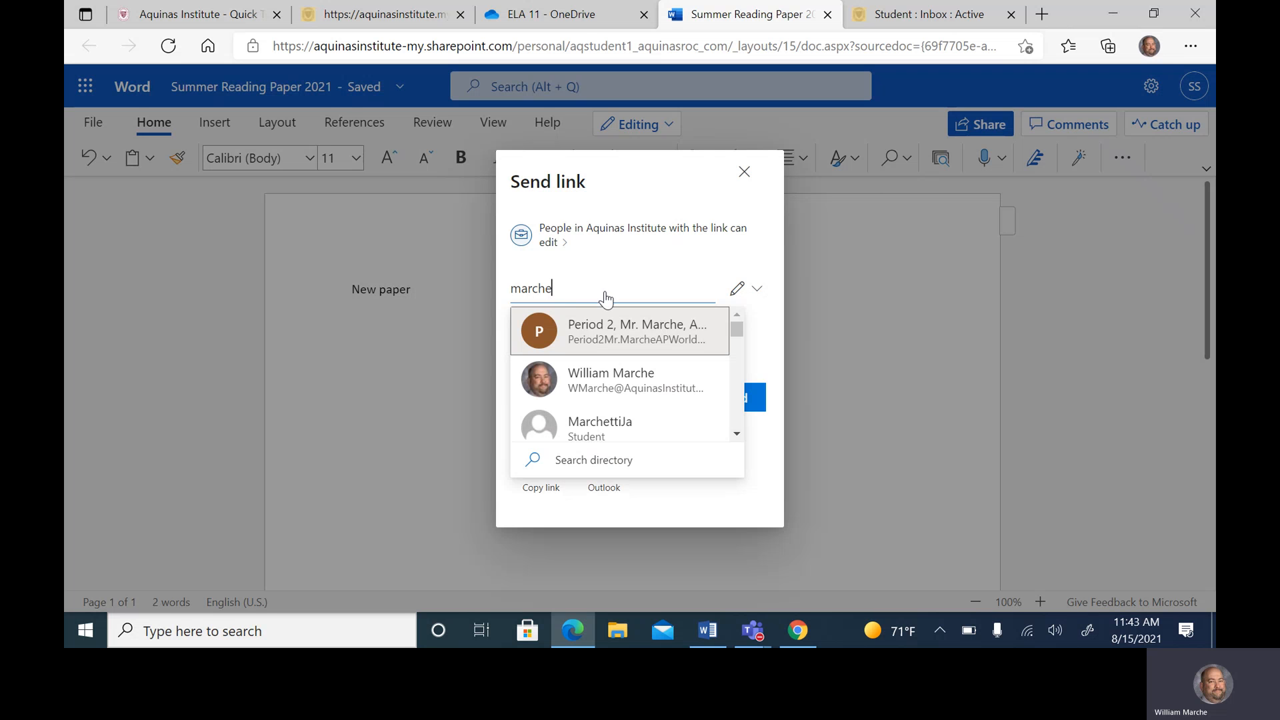
click(626, 382)
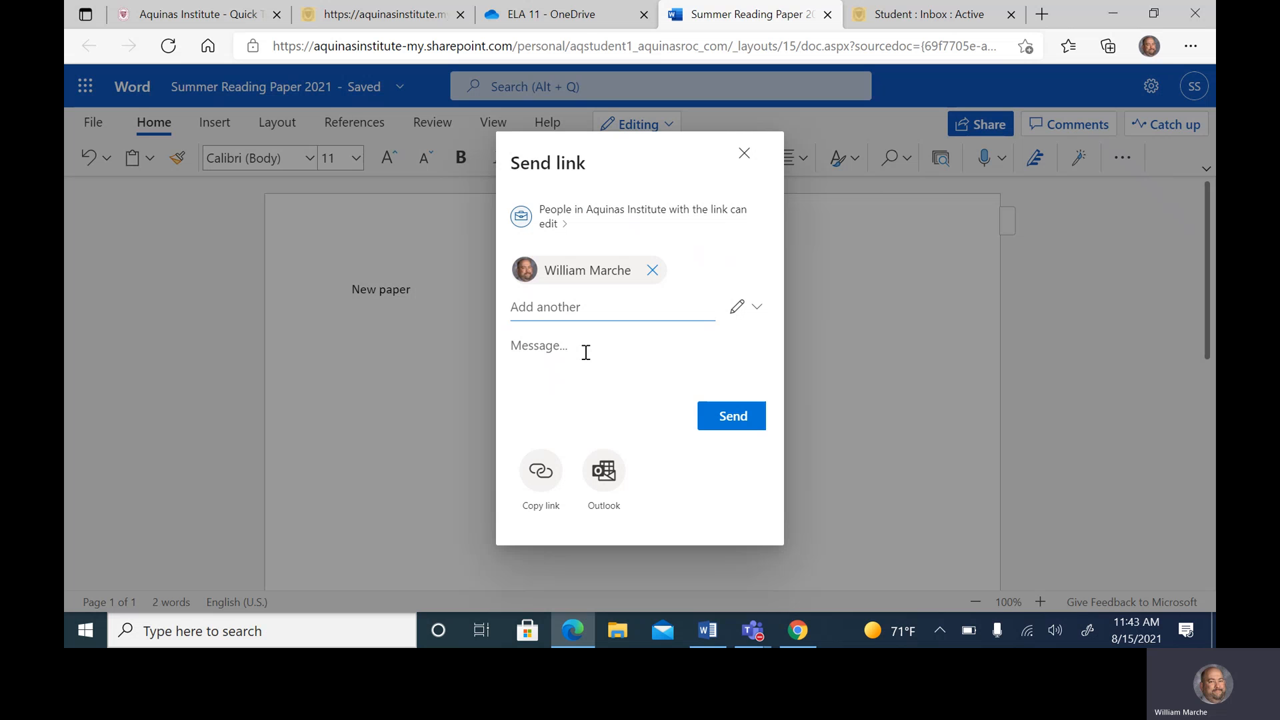
text(can you catch )
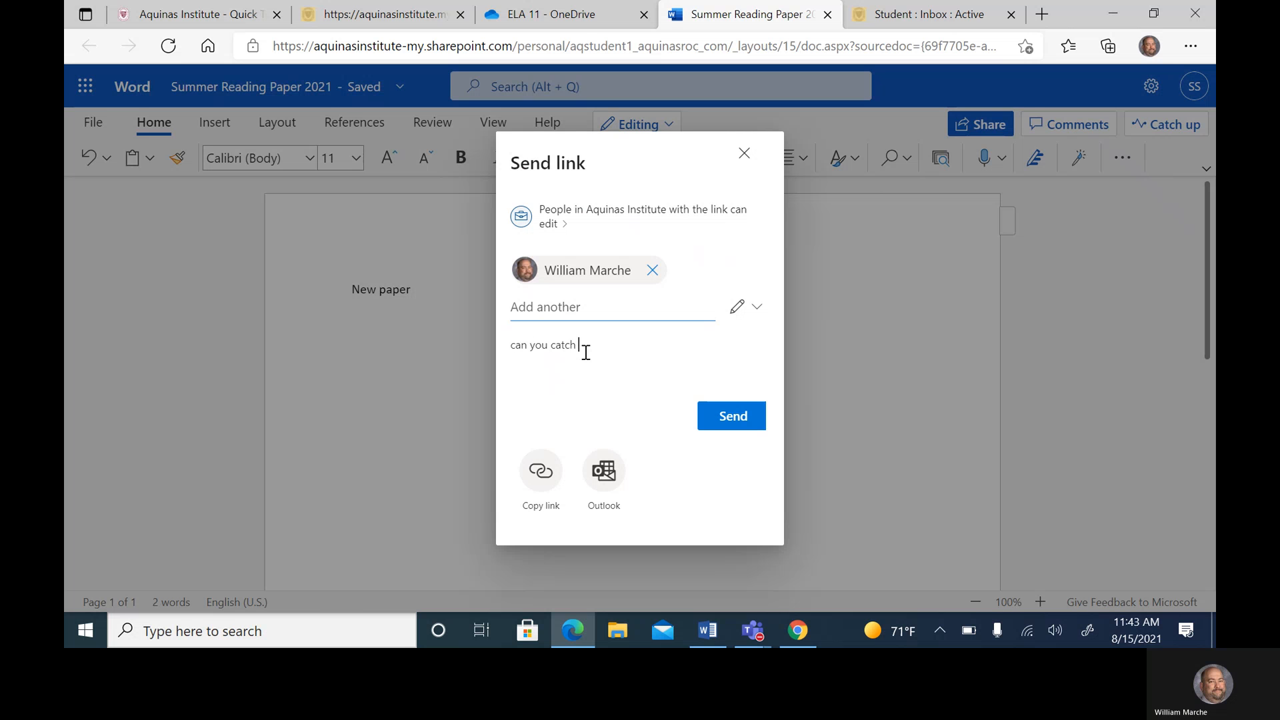
text(up up)
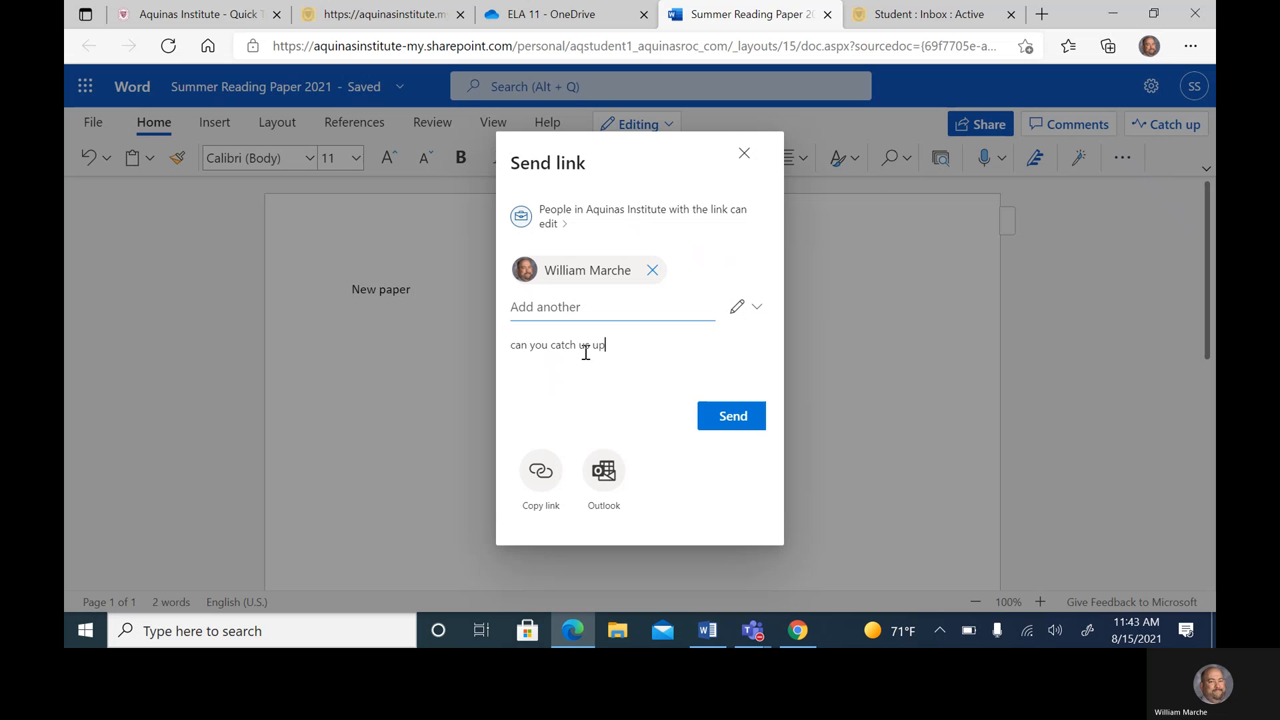
click(736, 417)
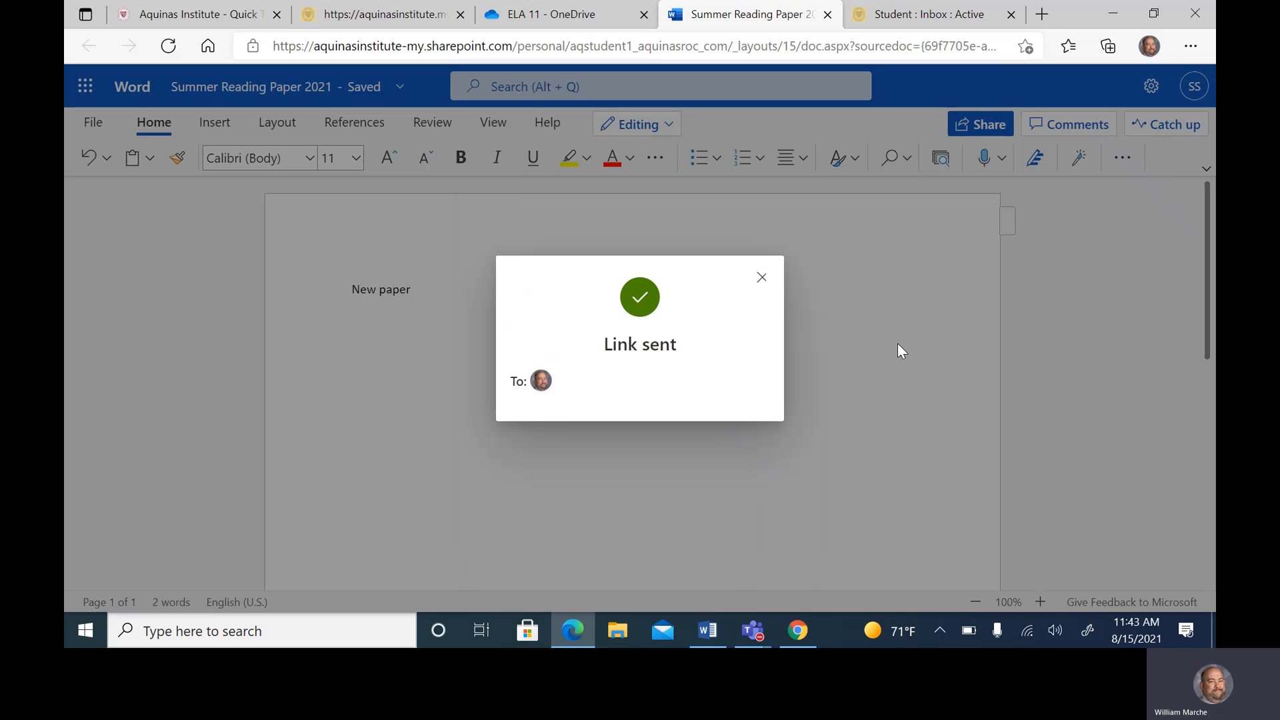
click(898, 342)
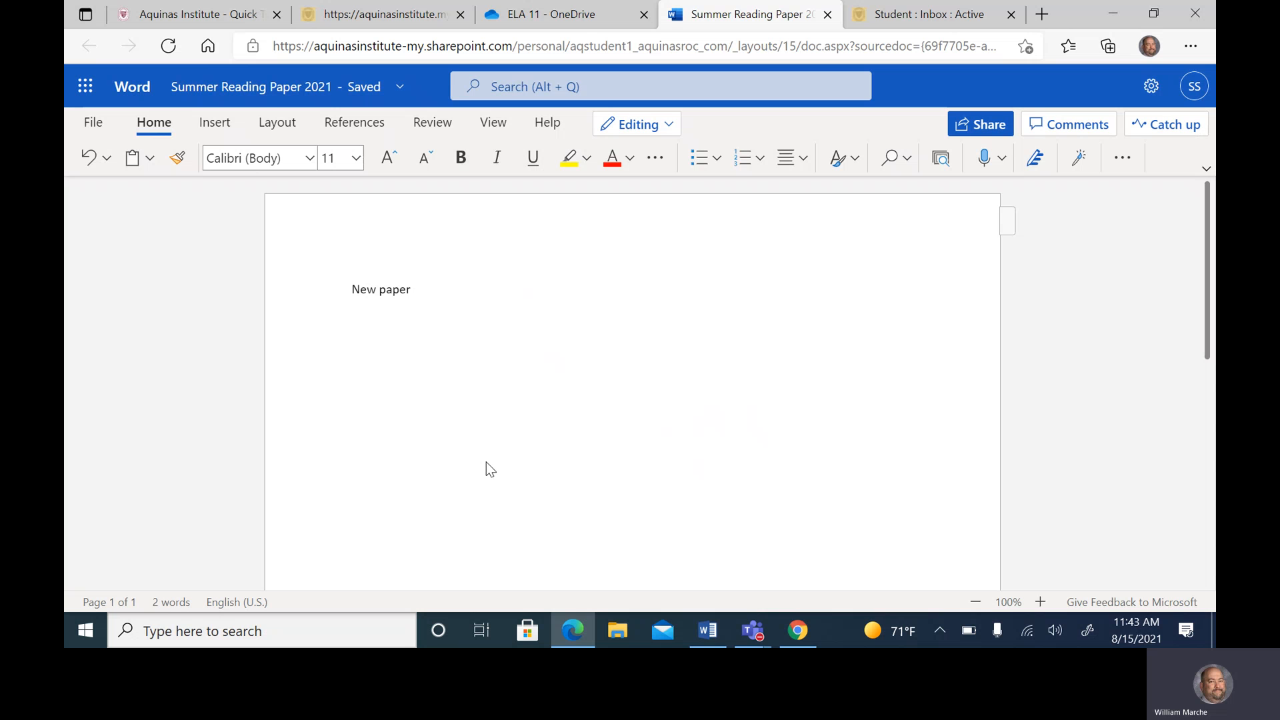
- Return to the OneDrive file list, go back to My files, and reopen the ELA 11 subfolder within ELA to check the shared document
click(551, 13)
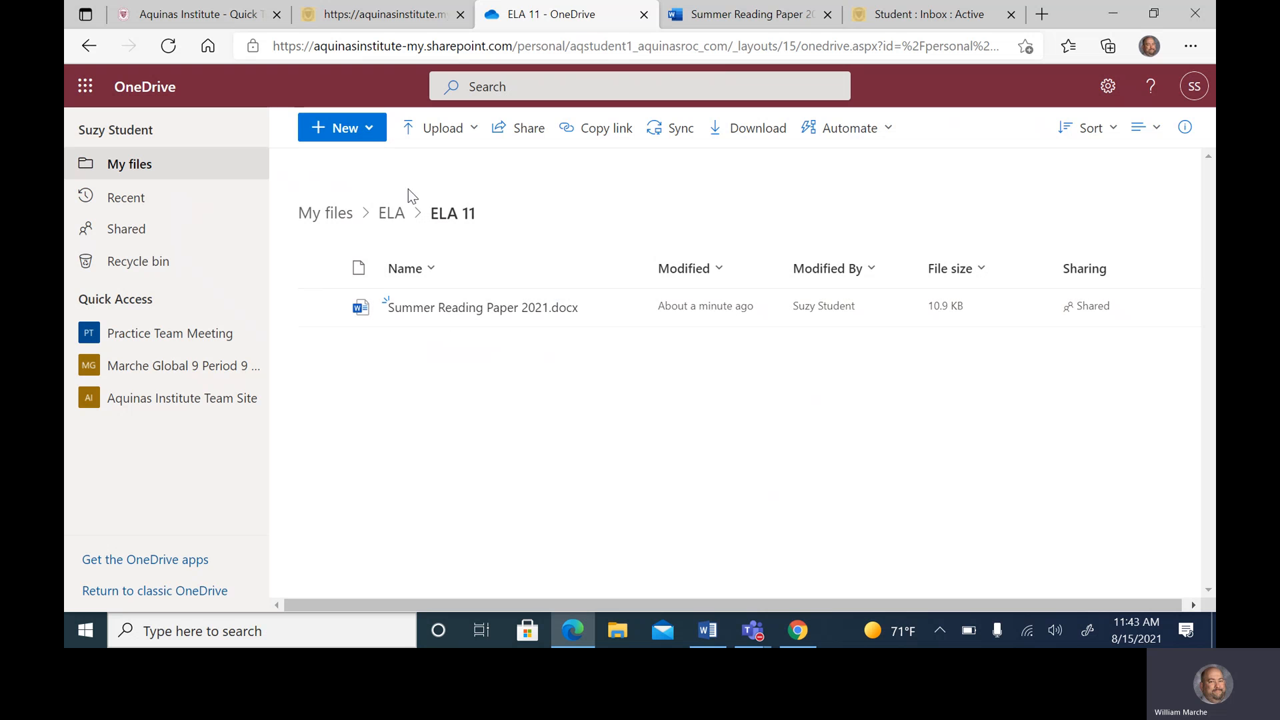
mouse_move(531, 306)
click(346, 212)
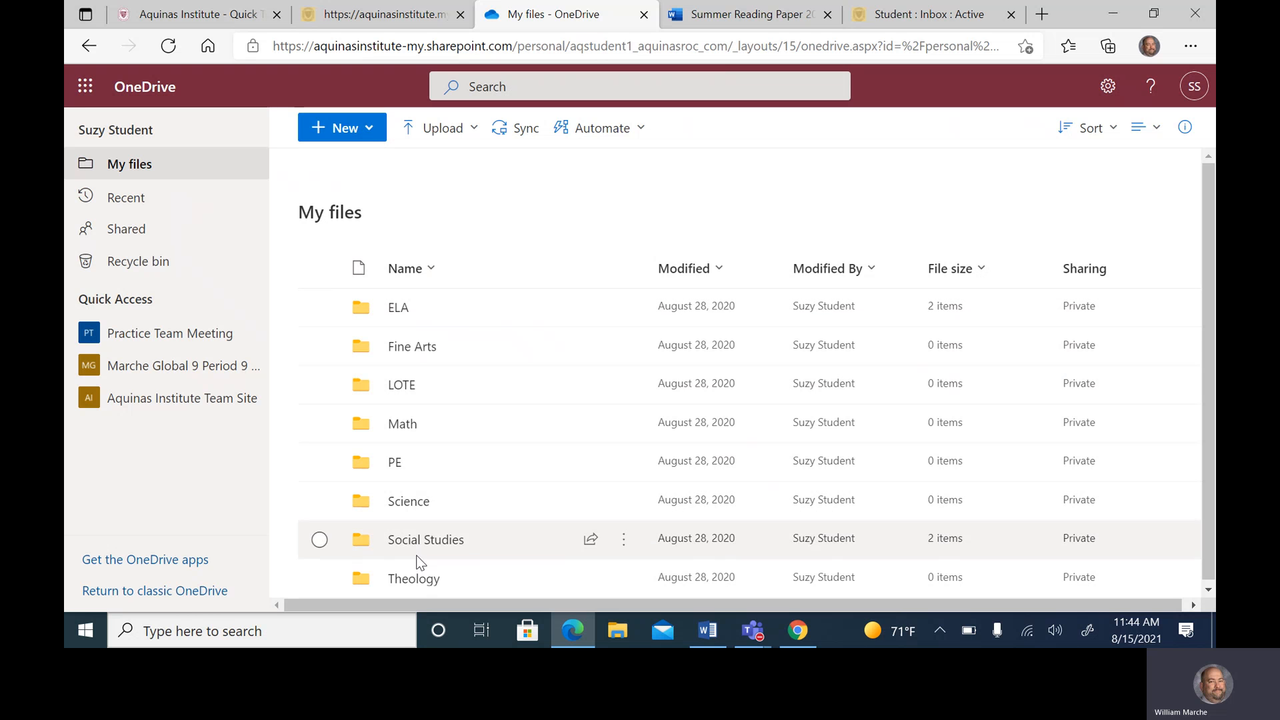
click(399, 308)
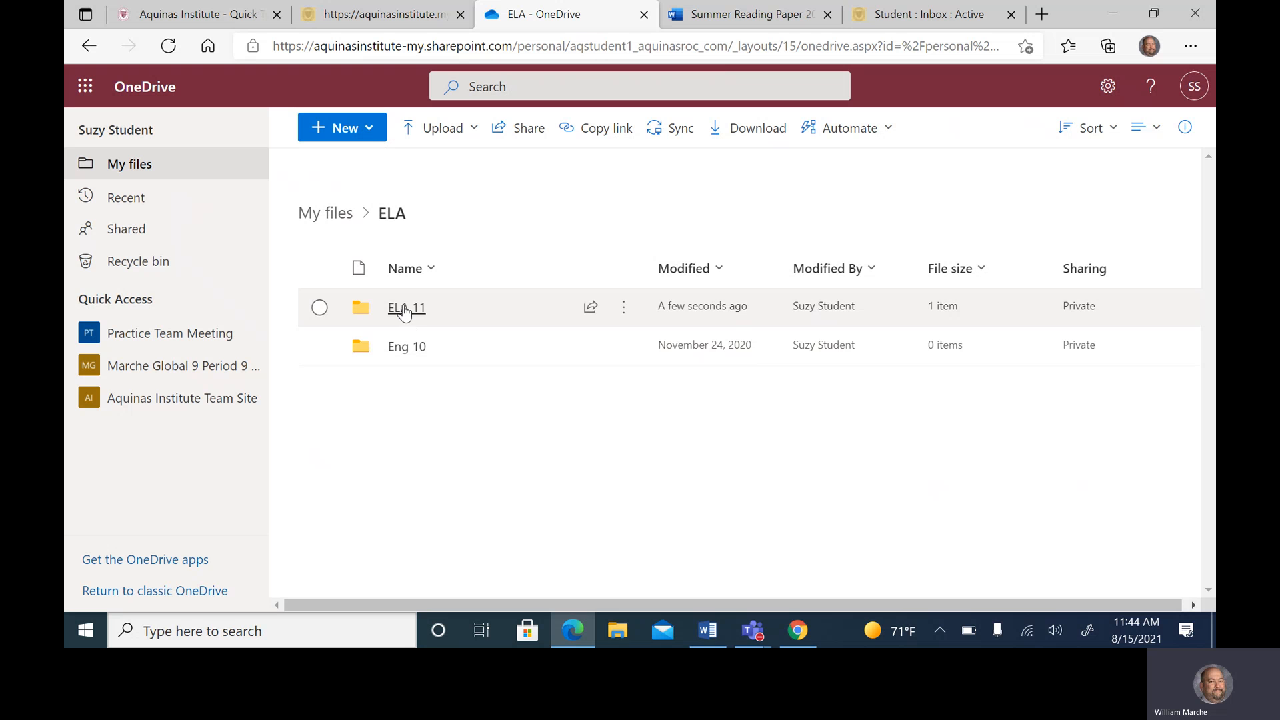
click(404, 311)
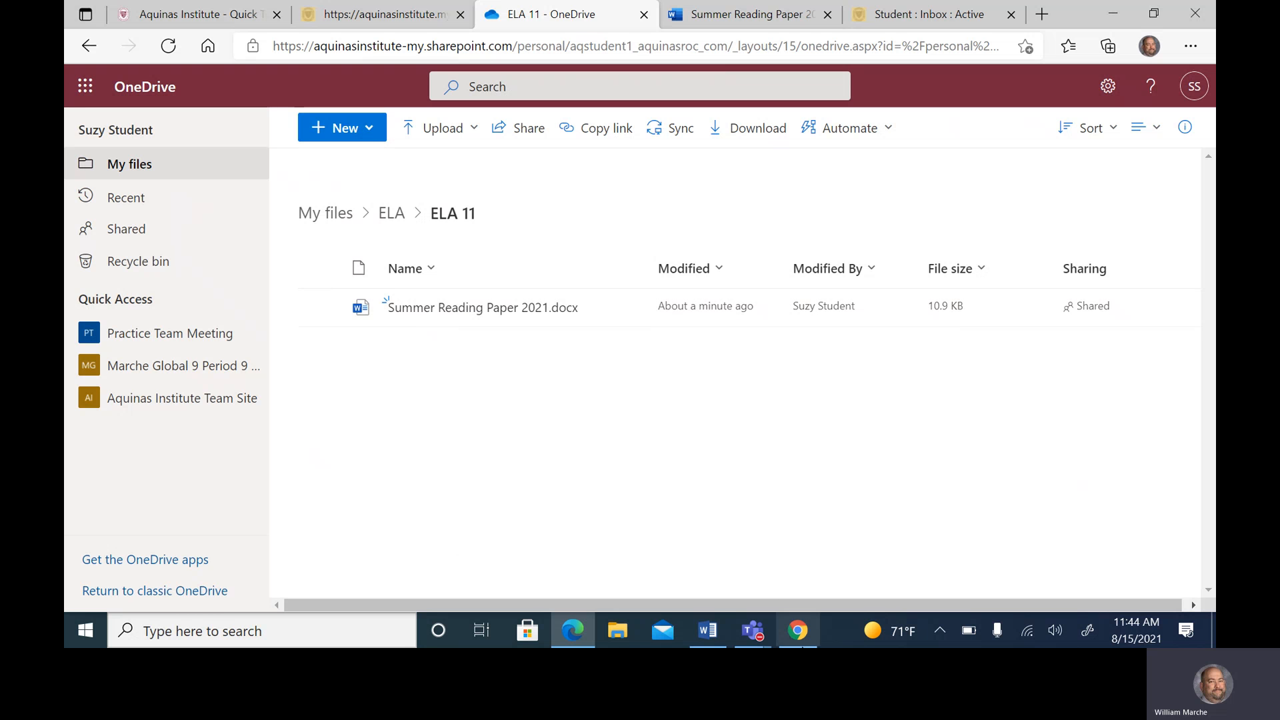
- Switch to the Student Academy meeting in Microsoft Teams and bring up the additional meeting actions for stopping the recording
click(755, 634)
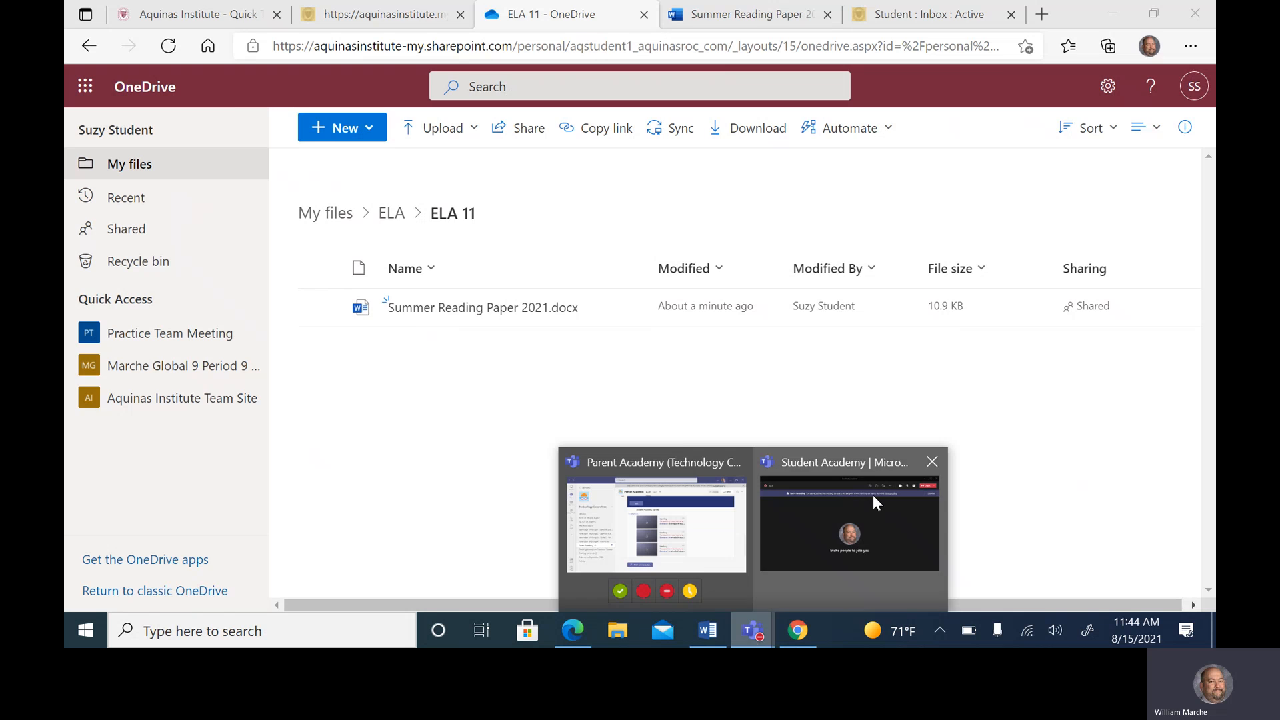
click(873, 494)
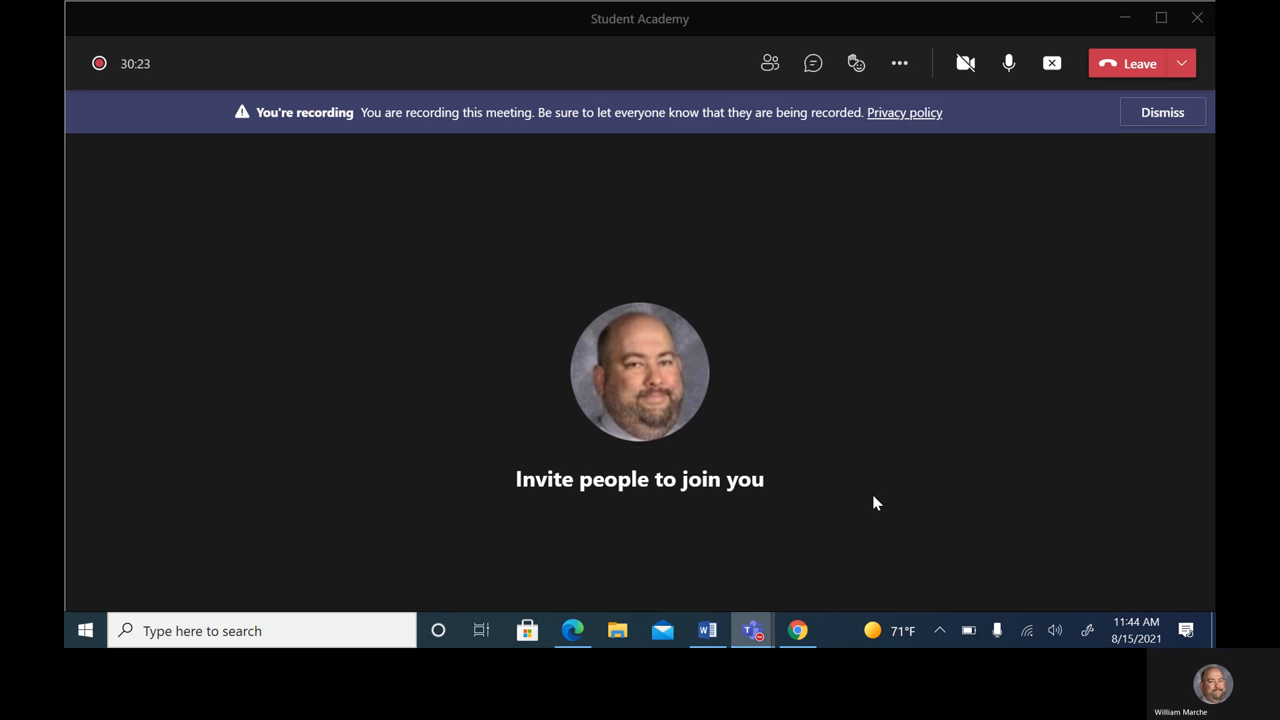
click(905, 78)
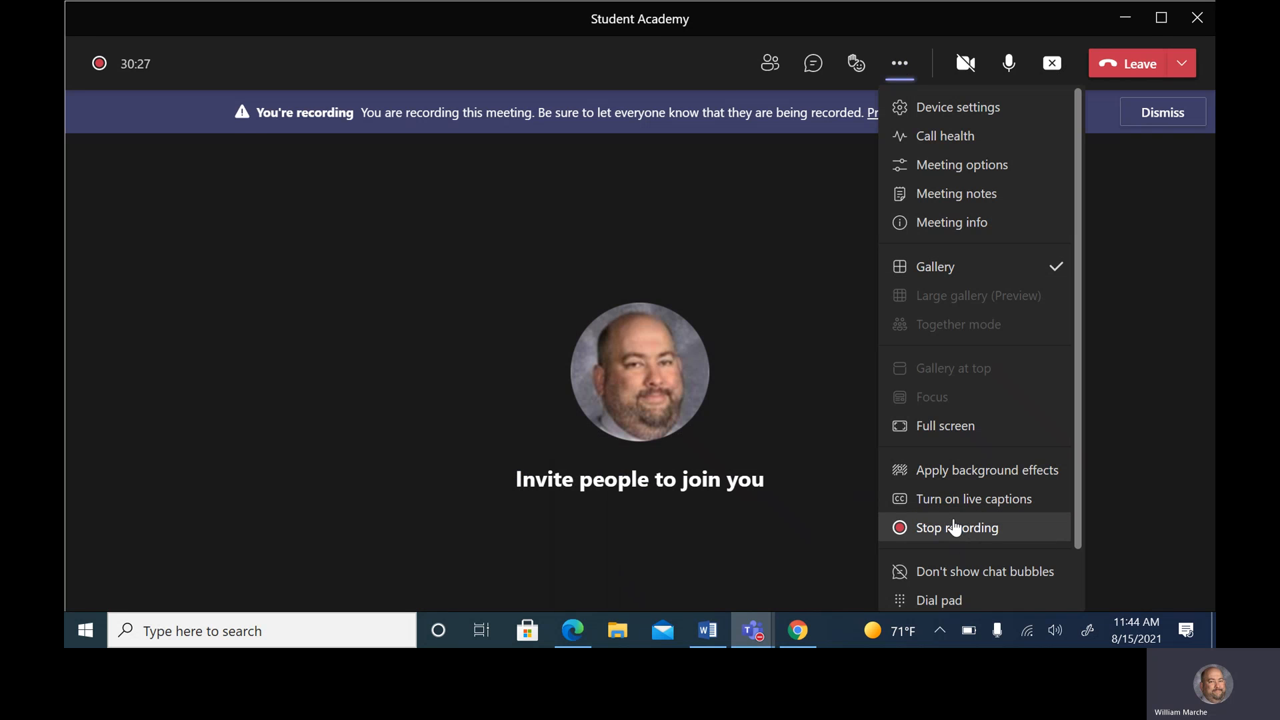